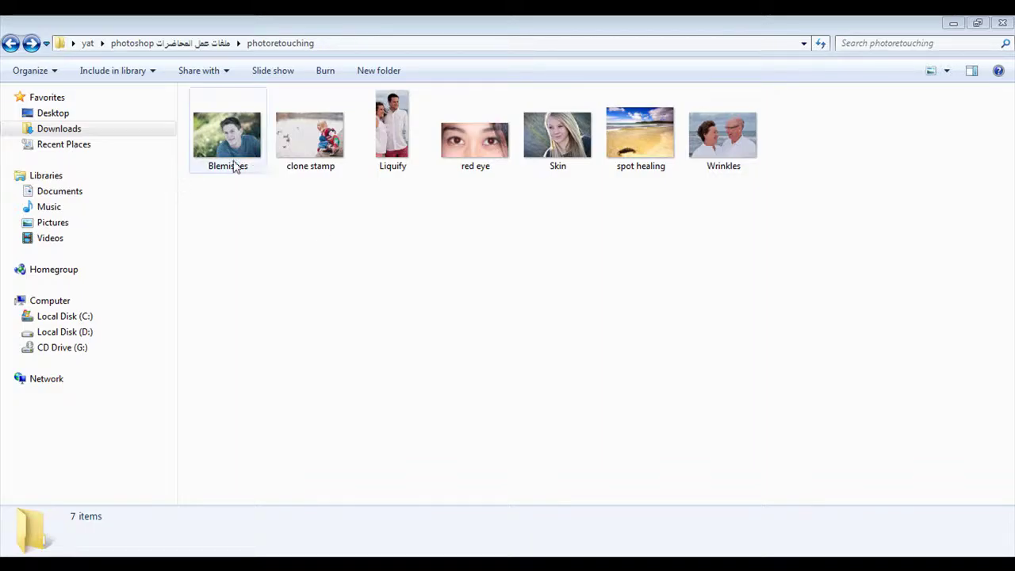
- Open the Blemishes portrait from the photoretouching folder by dragging it into Photoshop
mouse_move(234, 159)
mouse_down()
mouse_move(159, 545)
mouse_move(236, 395)
mouse_up()
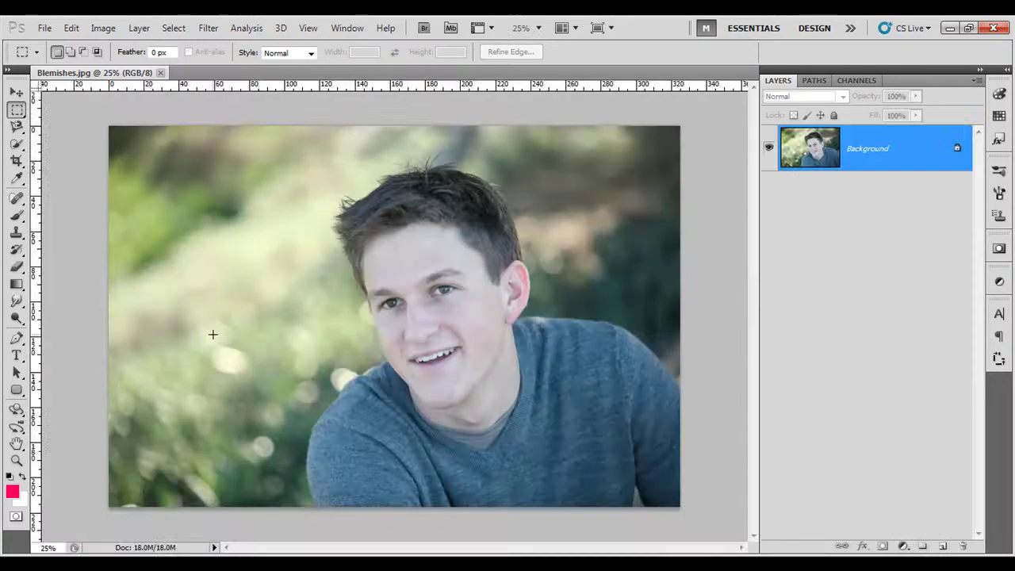
- Choose the Spot Healing Brush and zoom in on the boy's face
click(17, 200)
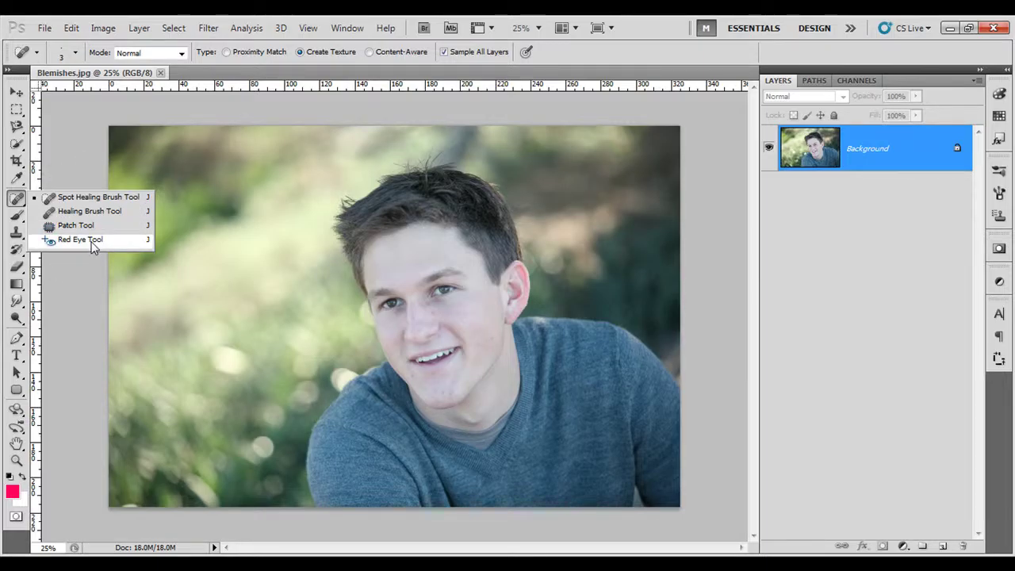
click(106, 199)
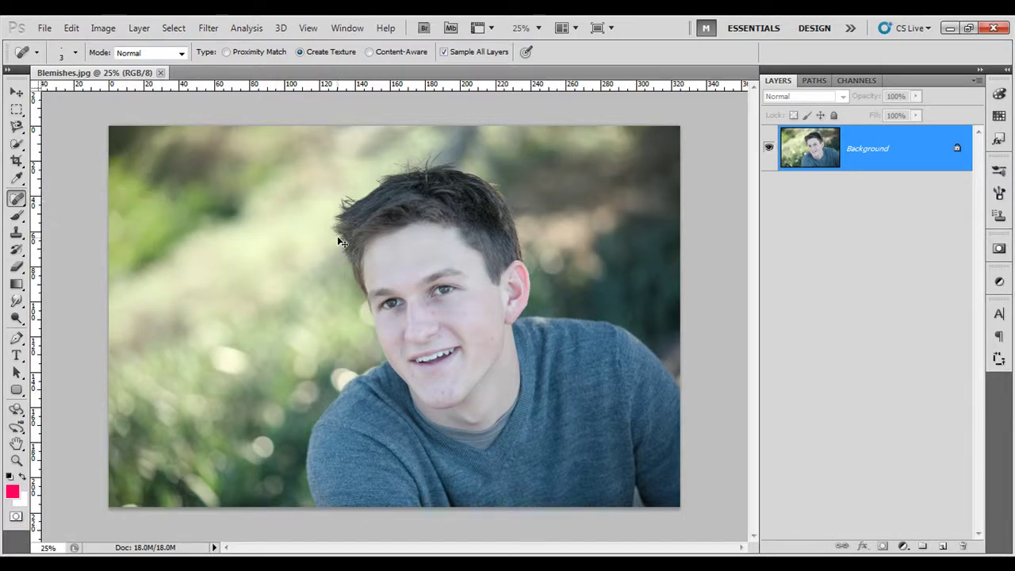
drag(340, 247, 410, 336)
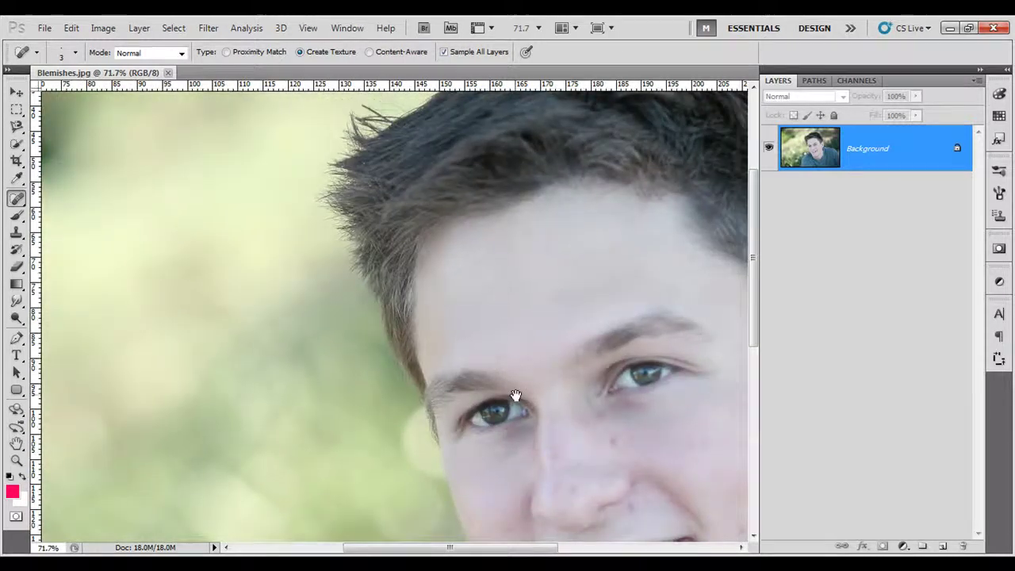
- Size the healing brush to about 40 and zoom into the nose area
drag(516, 398, 430, 333)
key(Caps_Lock)
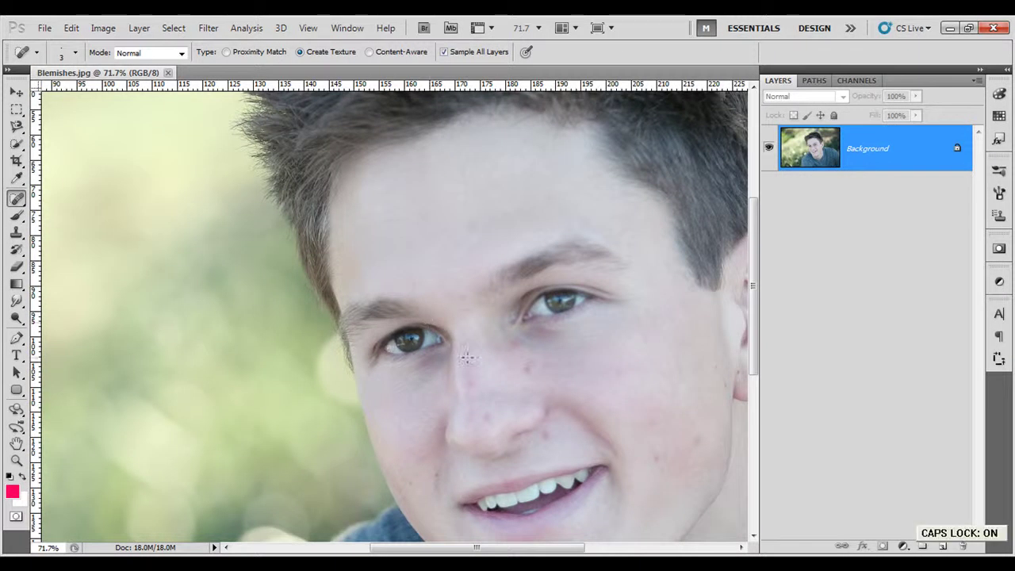
key(bracketright)
key(bracketright)
key(Caps_Lock)
key(bracketright)
key(bracketright)
key(bracketright)
key(bracketright)
key(bracketright)
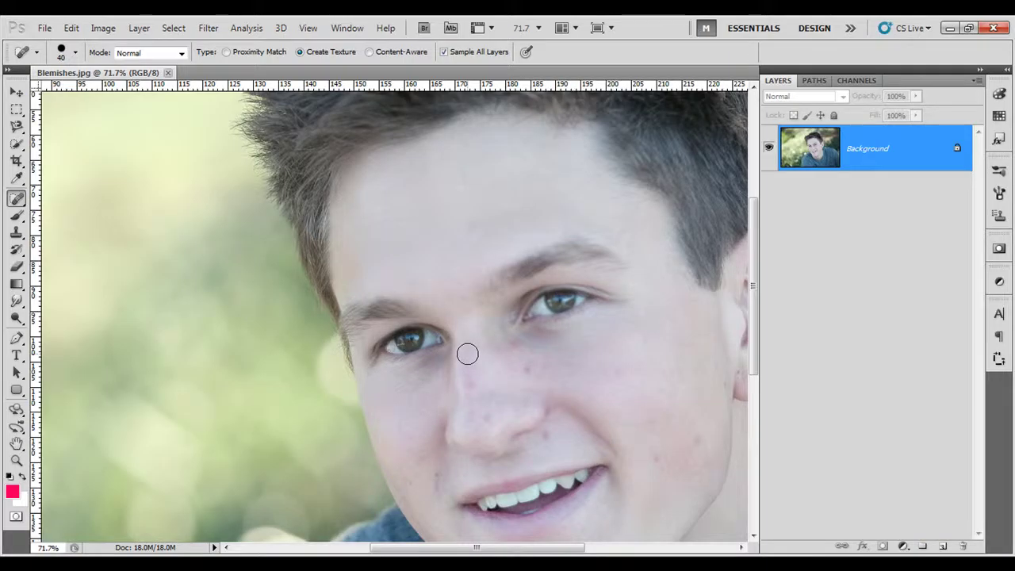
right_click(16, 199)
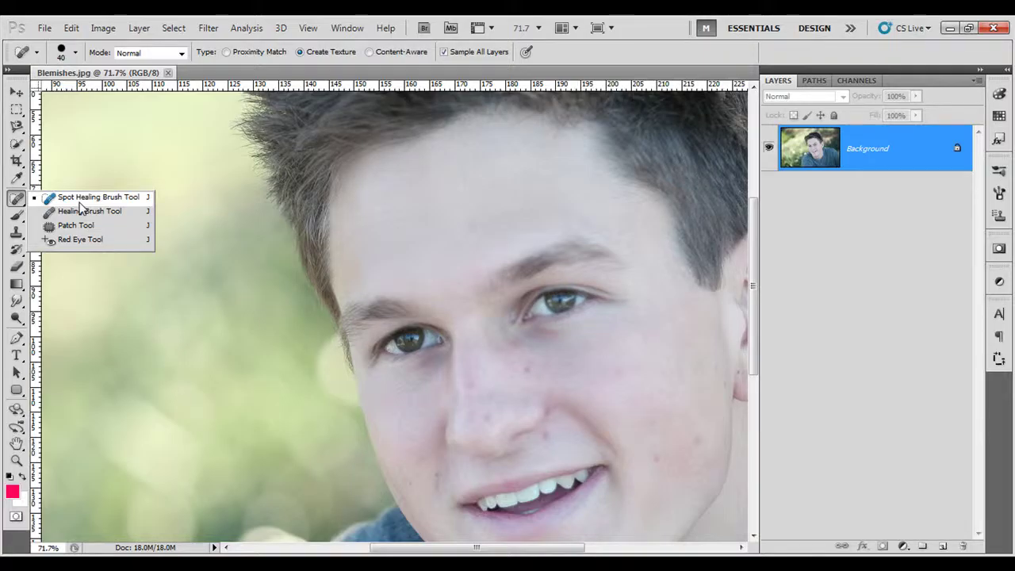
key(bracketright)
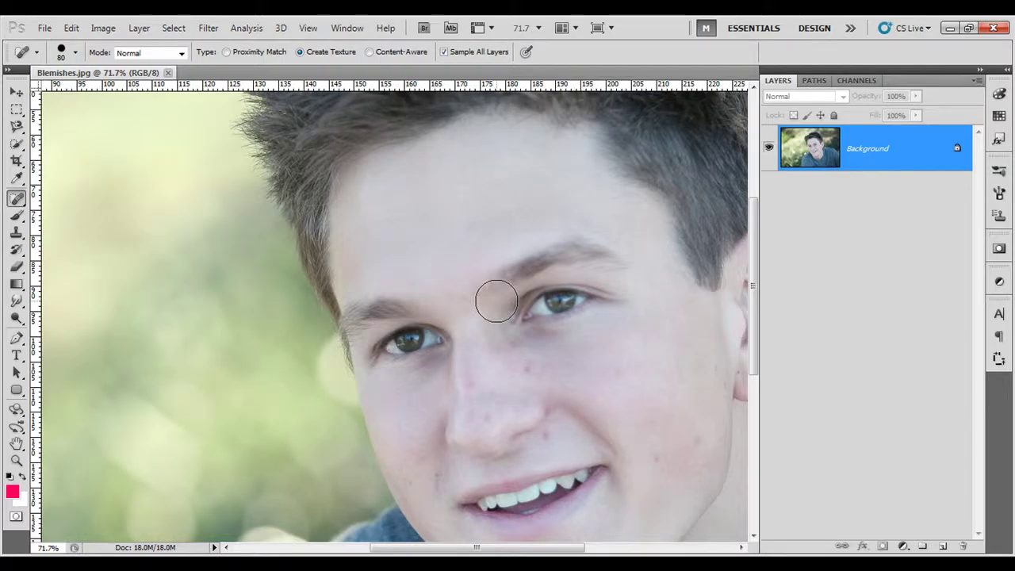
key(bracketleft)
key(bracketleft)
key(bracketleft)
key(bracketleft)
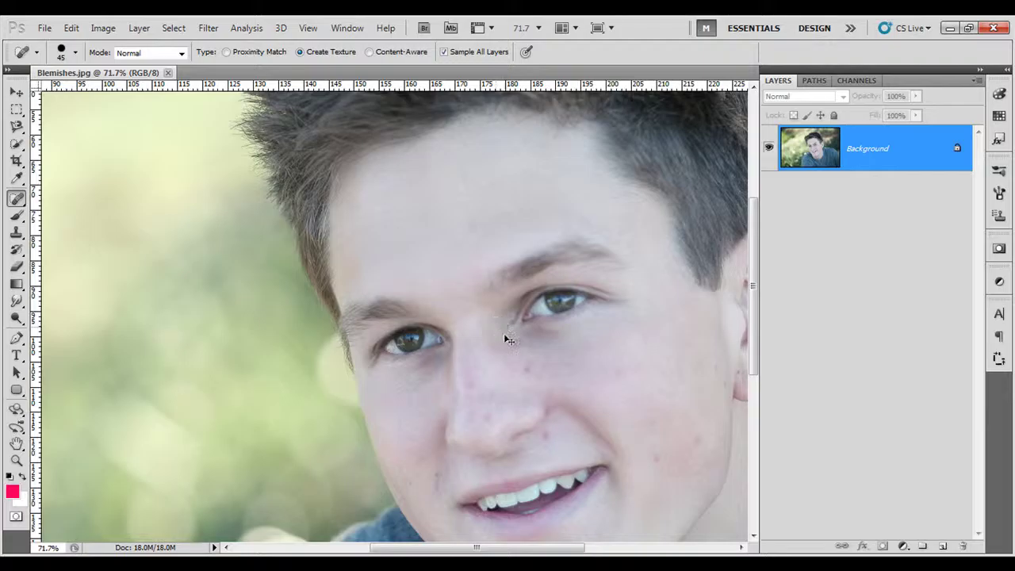
drag(485, 339, 523, 345)
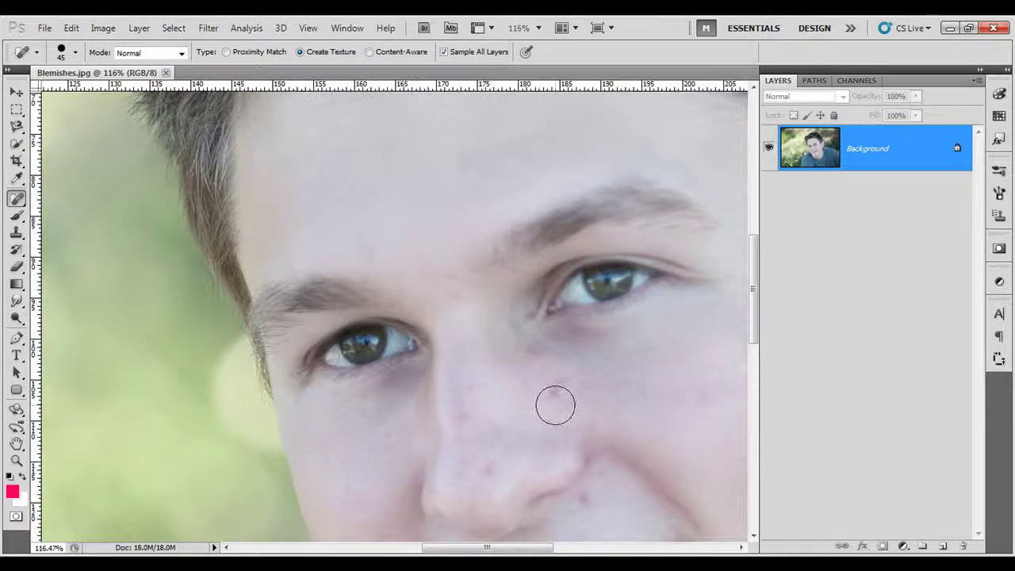
drag(552, 403, 475, 295)
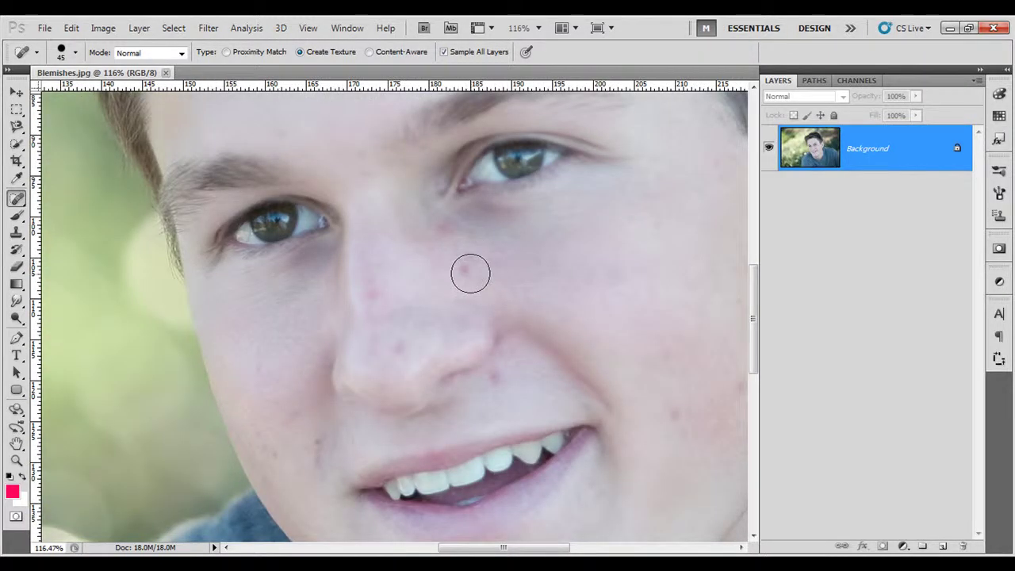
key(bracketleft)
- Heal the blemishes beside the nose, on the right cheek, nose tip and below the nose
click(467, 270)
click(677, 417)
click(403, 356)
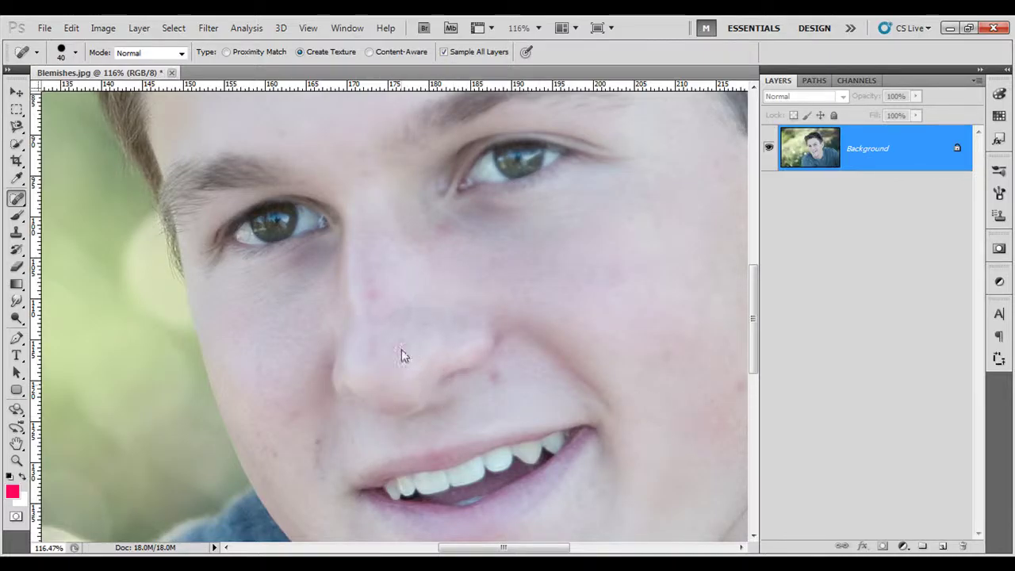
click(495, 382)
drag(473, 342, 437, 299)
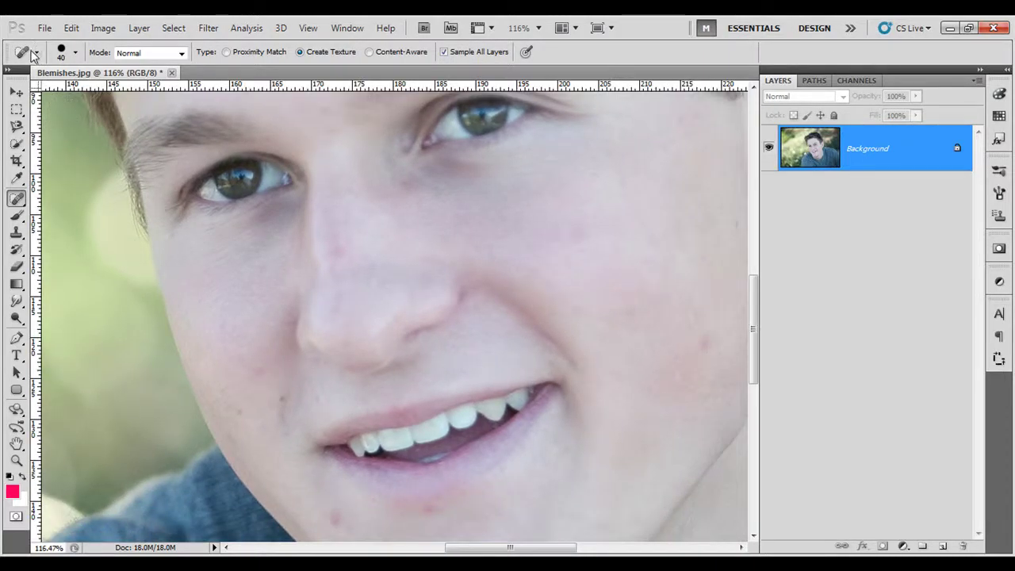
drag(496, 365, 474, 362)
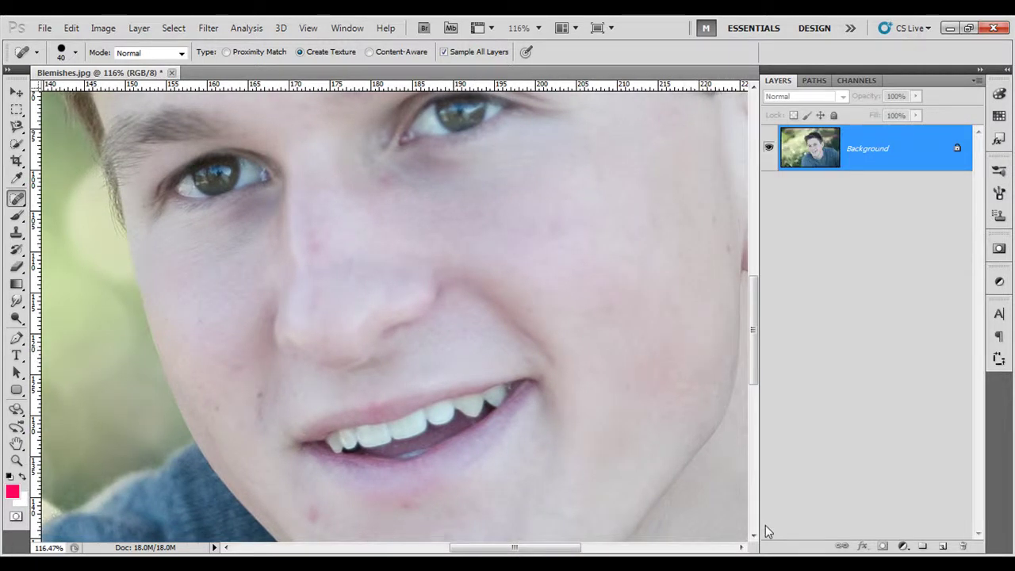
- Heal two chin spots, then open Skin.jpg from the Explorer folder
click(349, 515)
click(403, 511)
click(130, 554)
mouse_move(557, 135)
mouse_down()
mouse_move(252, 421)
mouse_move(243, 445)
mouse_up()
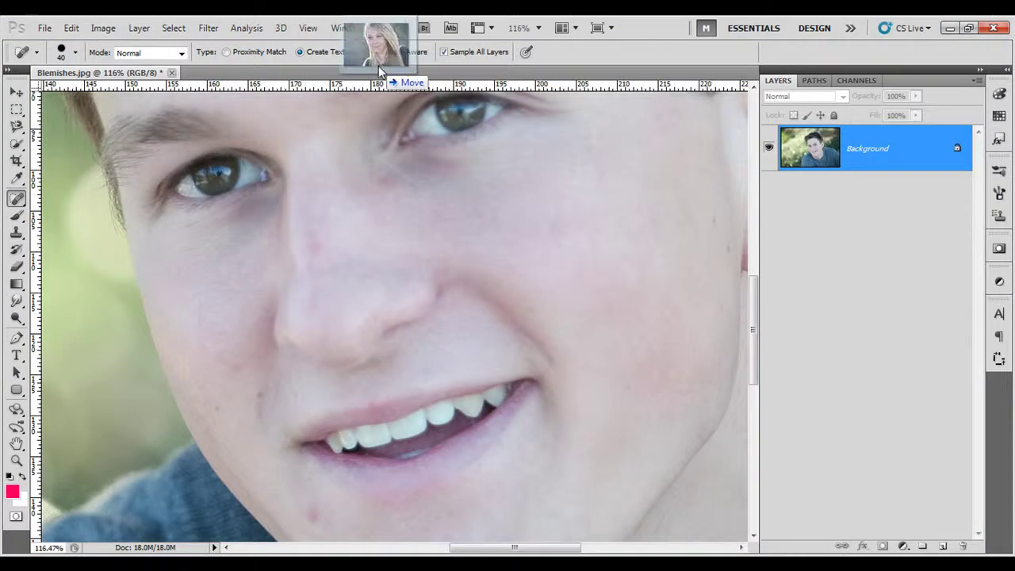
drag(244, 446, 378, 66)
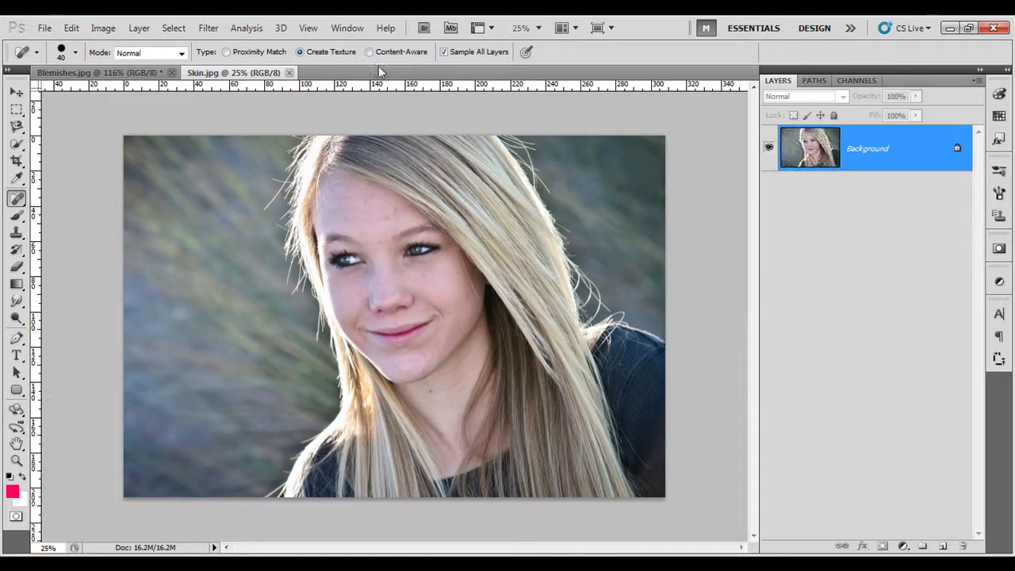
- Heal the blemishes on the girl's cheek and forehead
drag(395, 221, 446, 220)
click(659, 506)
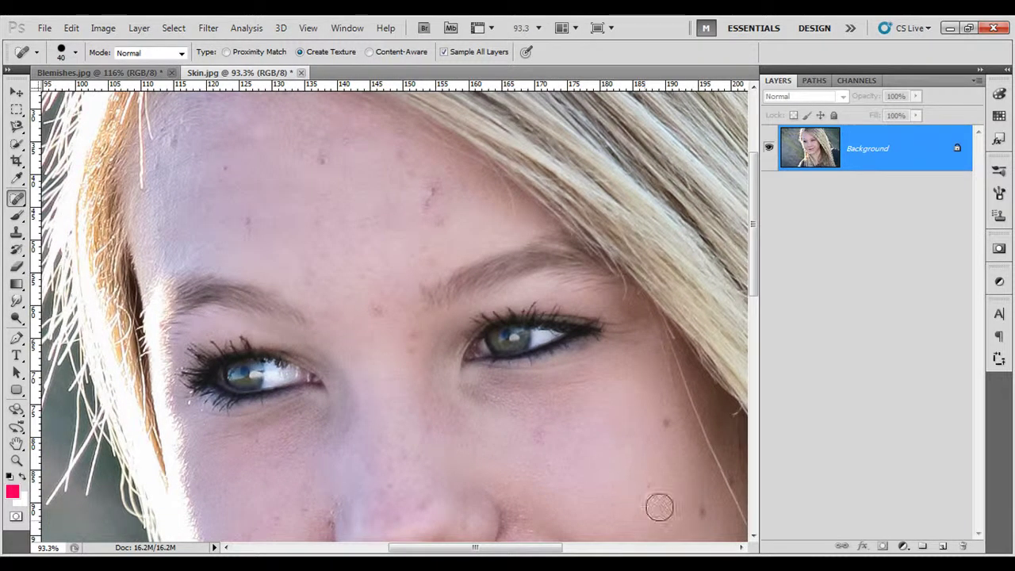
click(319, 161)
click(250, 226)
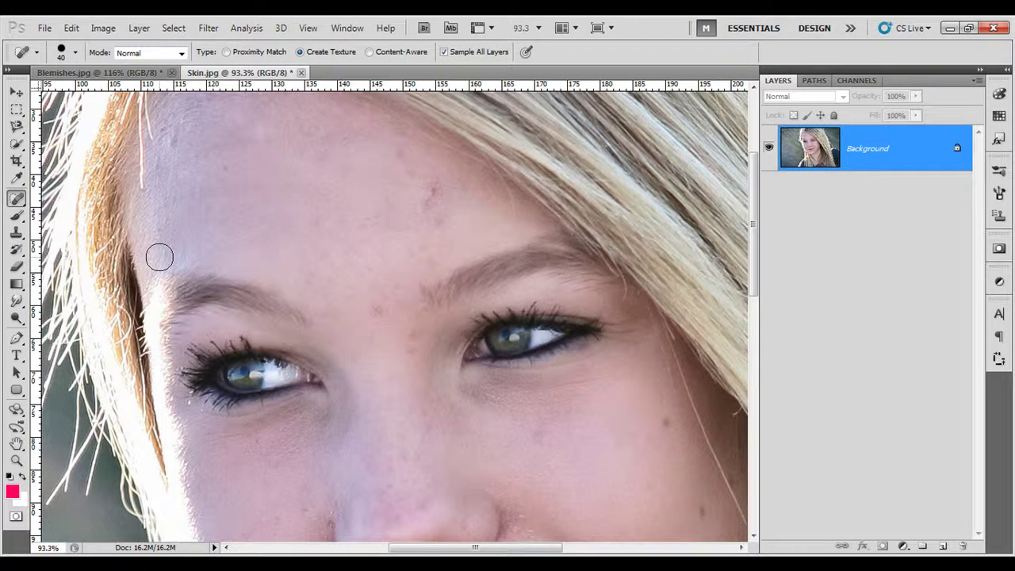
- Reset the Spot Healing Brush to its defaults and open Wrinkles.jpg
right_click(35, 50)
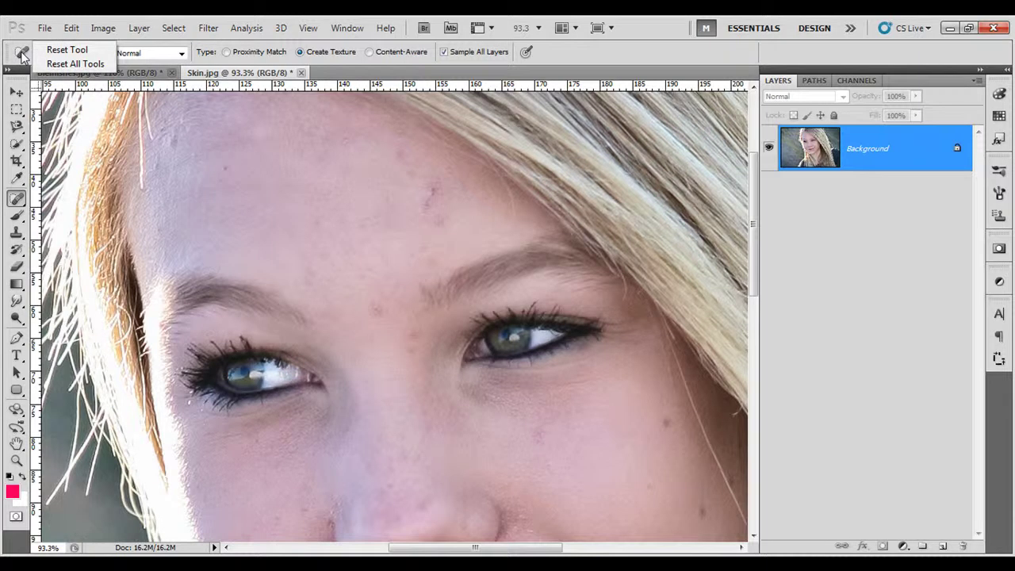
click(47, 50)
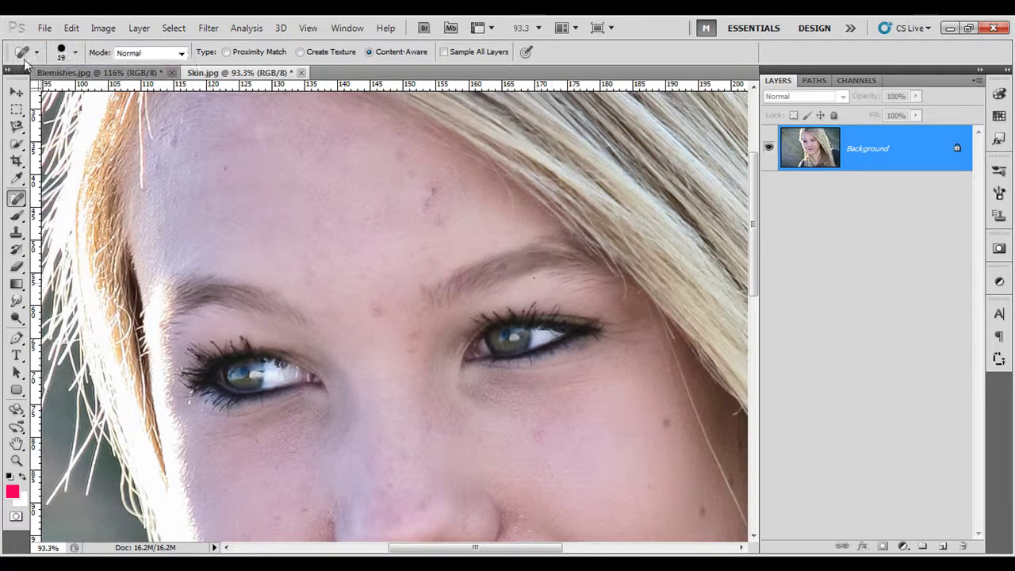
right_click(24, 54)
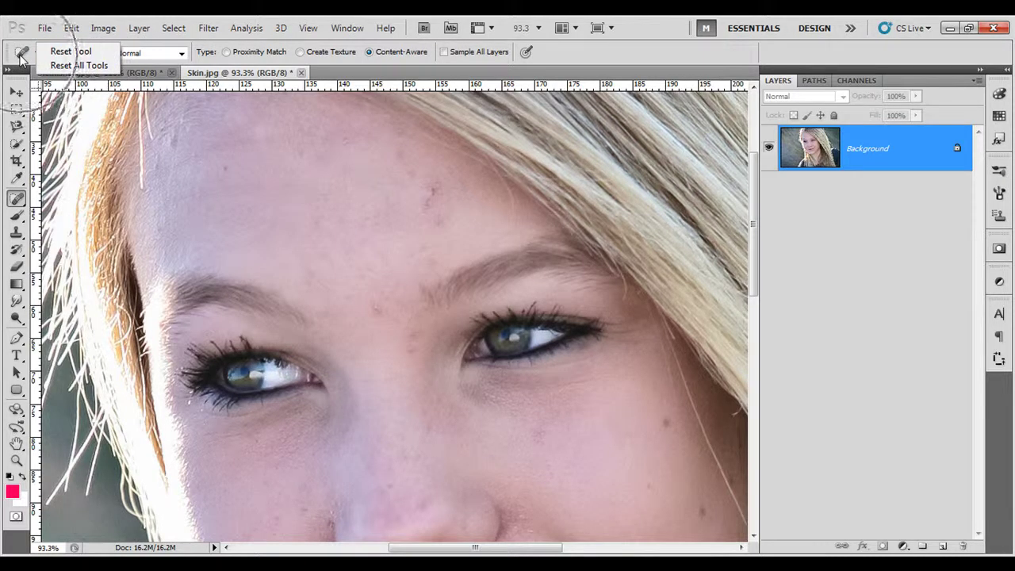
click(55, 59)
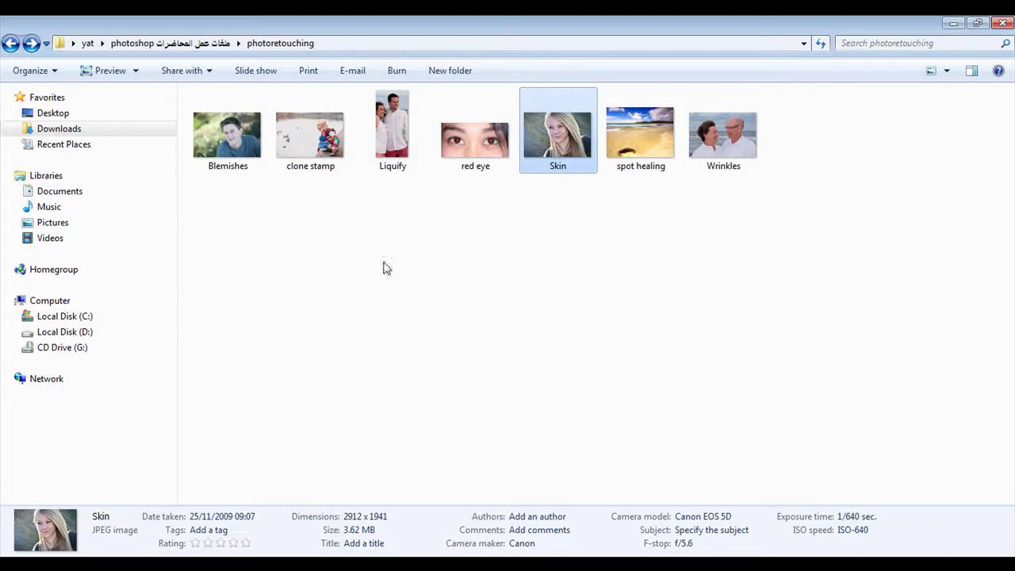
drag(713, 140, 201, 514)
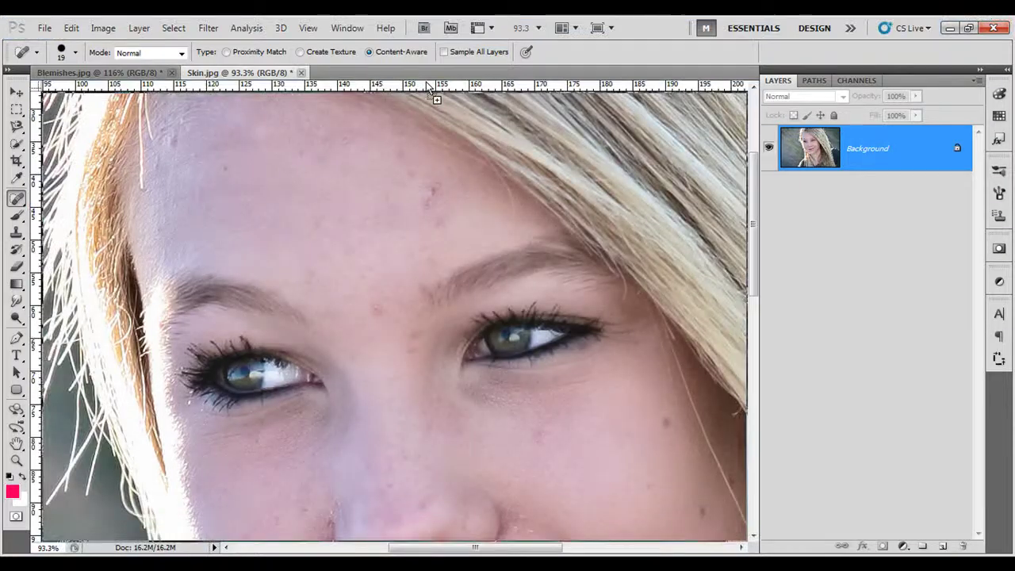
drag(428, 86, 428, 79)
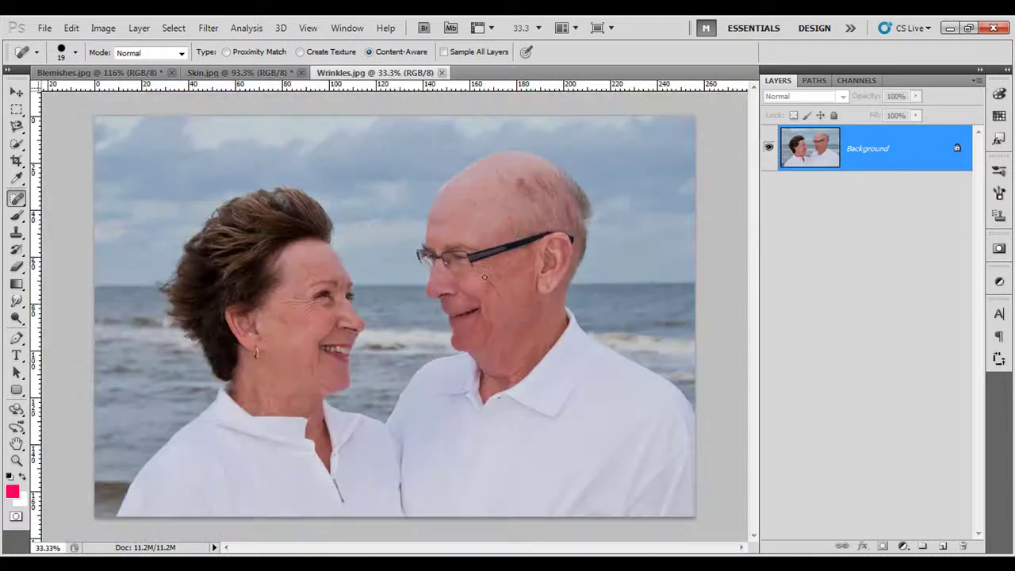
- Trial-heal the crow's-feet beside the woman's eye with spot-healing strokes
drag(251, 313, 297, 302)
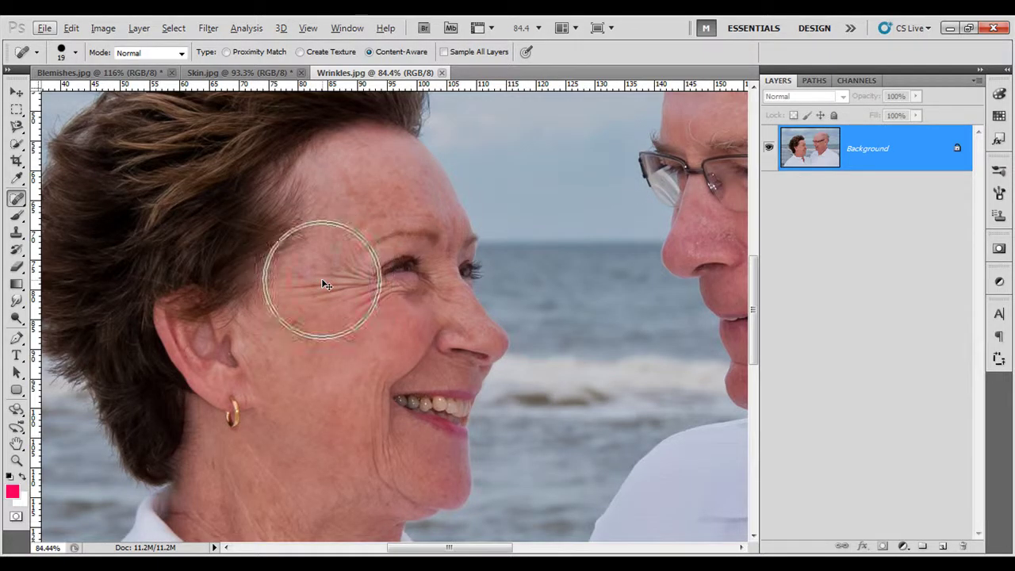
drag(347, 248, 369, 281)
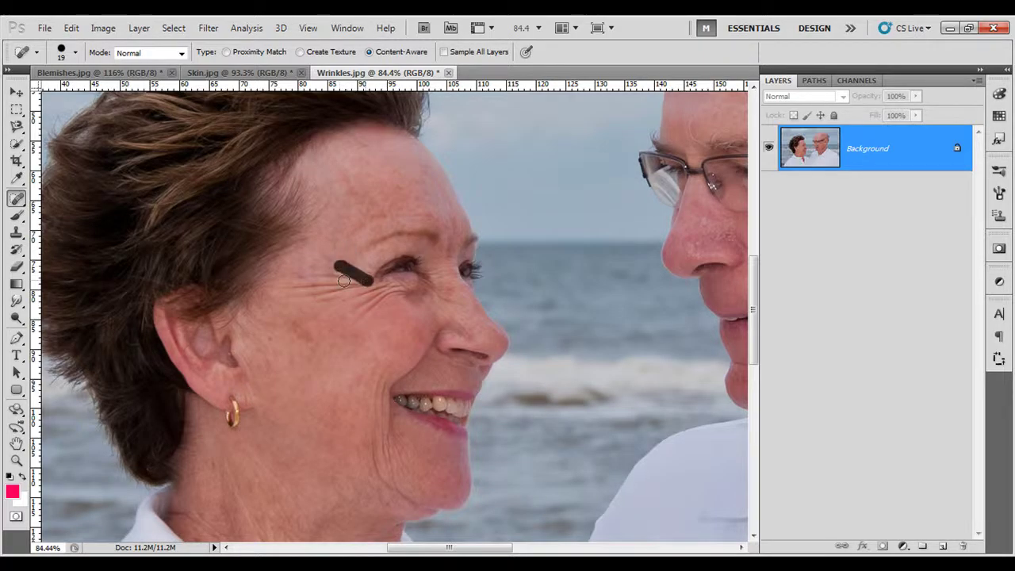
drag(305, 272, 359, 276)
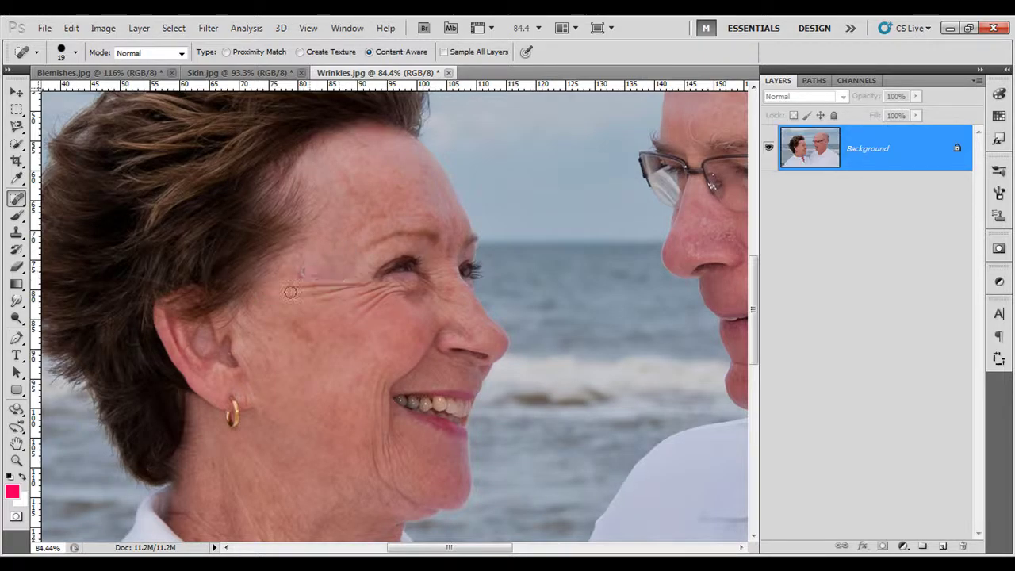
drag(279, 289, 352, 289)
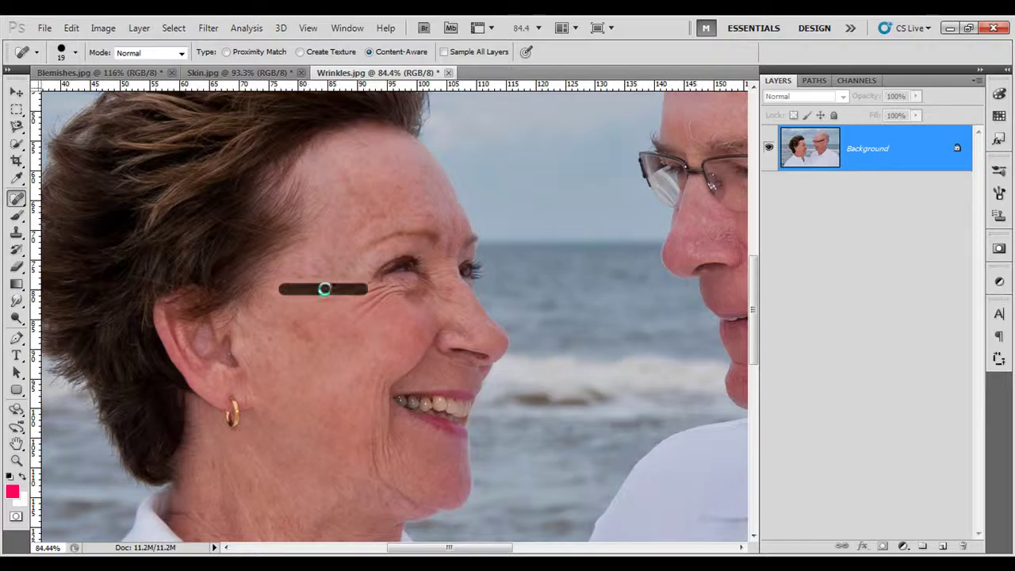
drag(293, 278, 357, 276)
drag(296, 299, 367, 284)
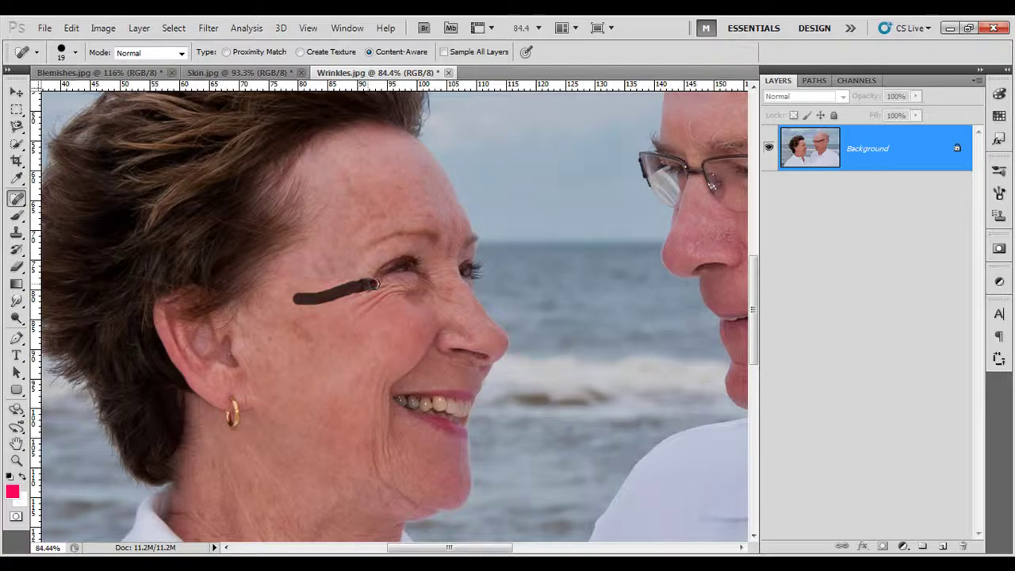
- Heal the under-eye and cheek wrinkles, then undo back to the unedited photo
drag(322, 303, 400, 286)
drag(345, 317, 410, 288)
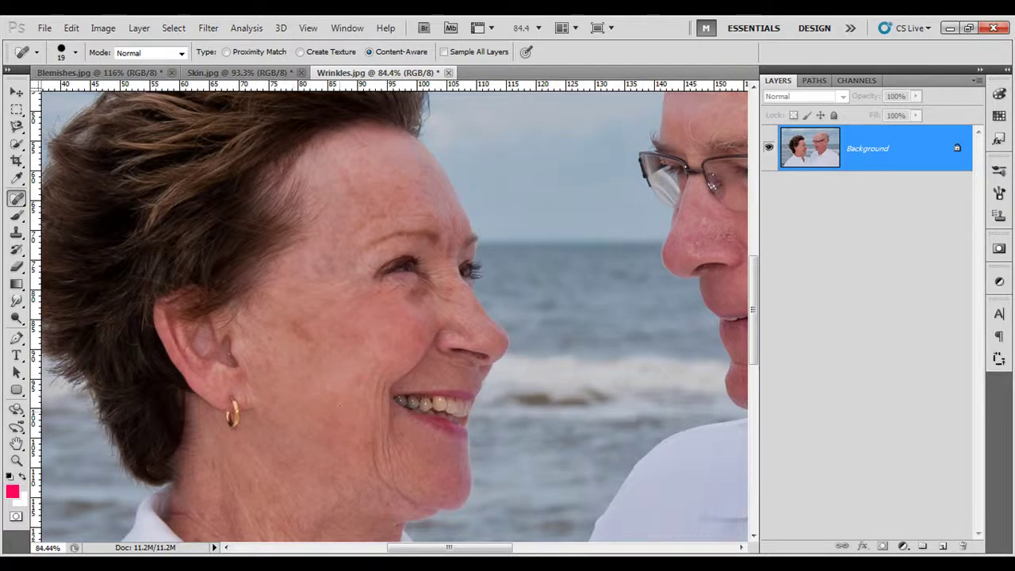
drag(292, 325, 312, 345)
click(360, 205)
key(ctrl+z)
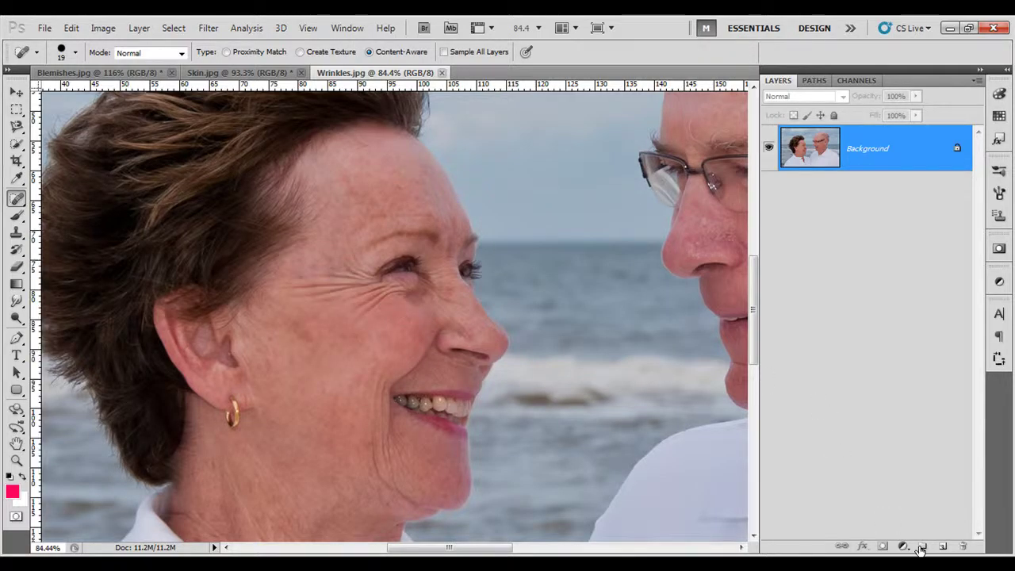
- Add an empty Layer 1 above the Background and target it
click(944, 546)
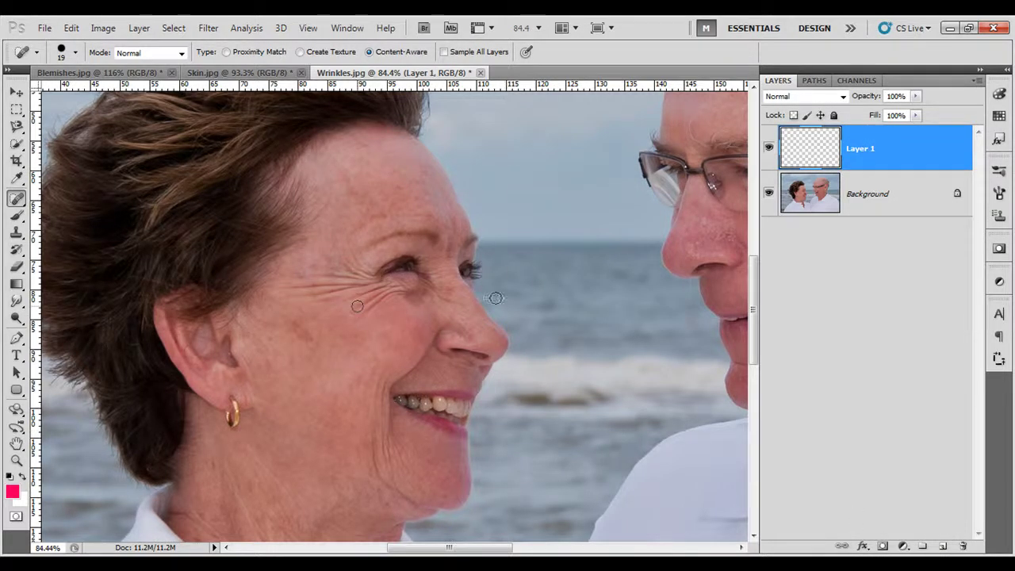
click(853, 150)
click(456, 53)
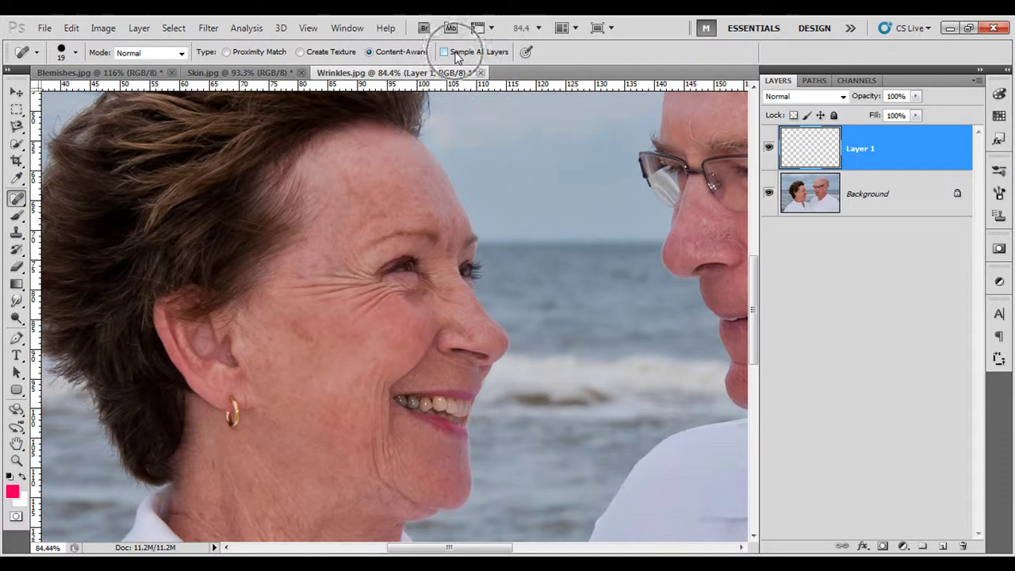
click(444, 52)
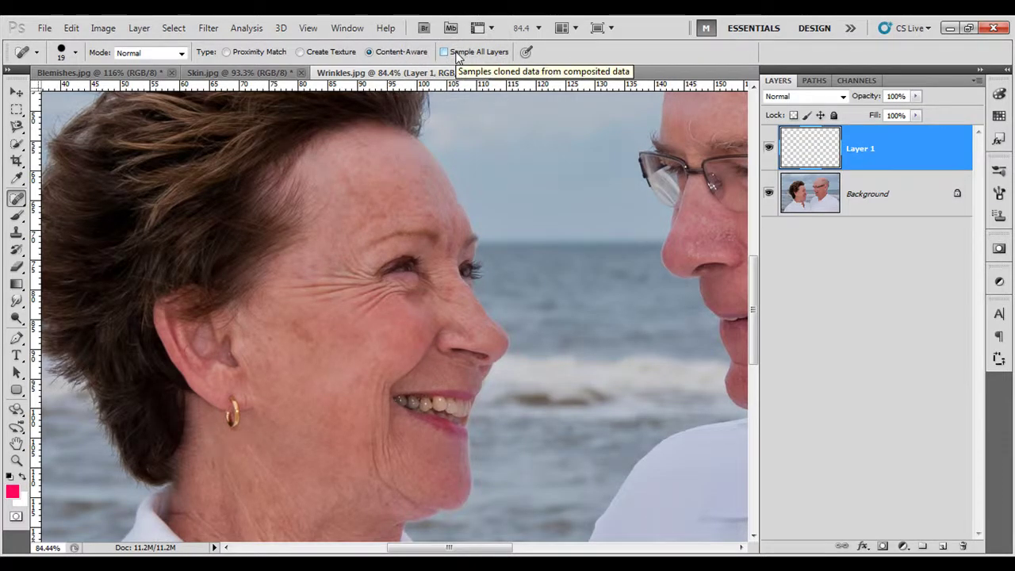
click(943, 545)
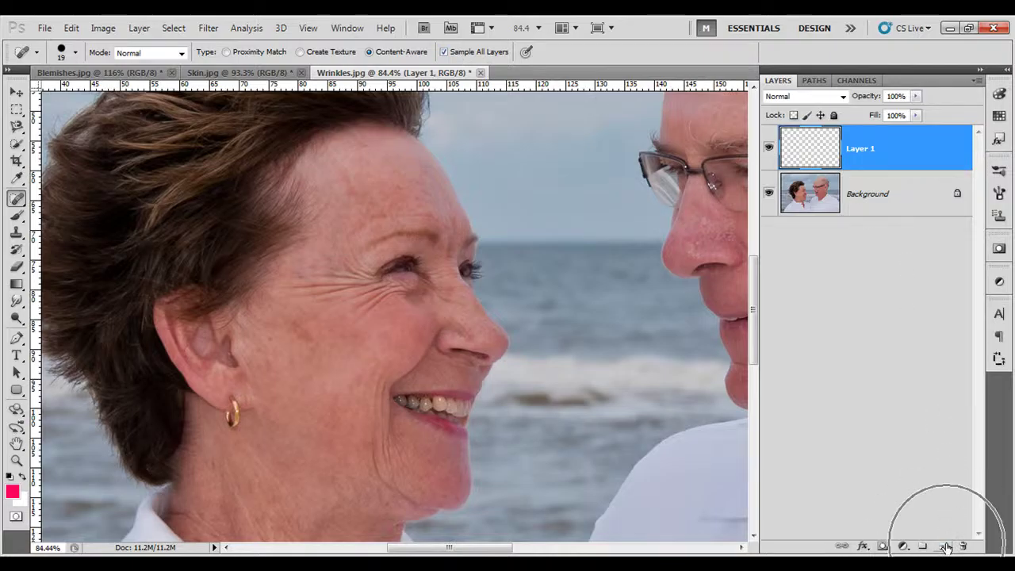
- Reselect the Spot Healing Brush with Sample All Layers off and Layer 1 targeted
right_click(16, 199)
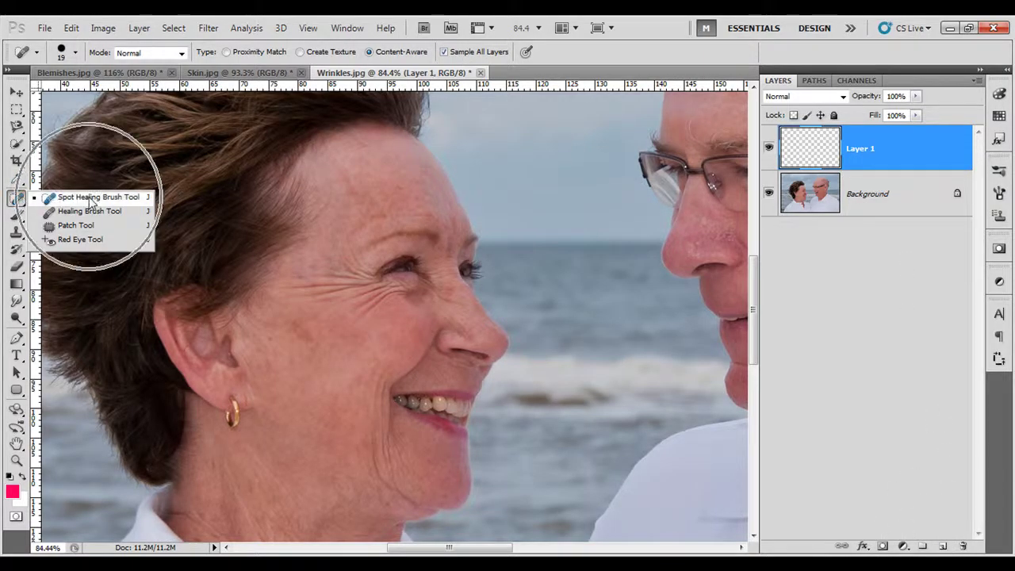
click(482, 56)
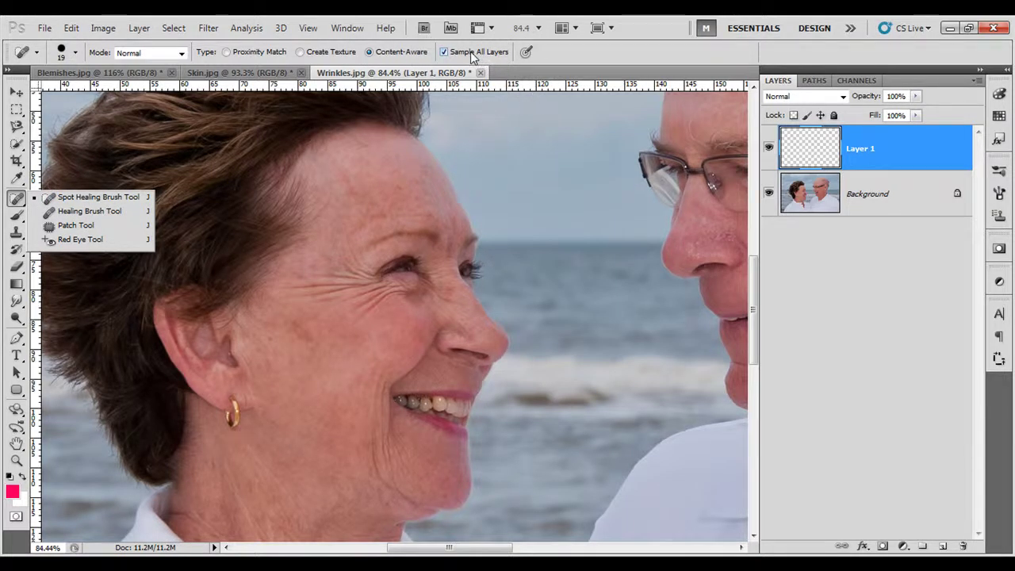
click(471, 52)
click(901, 159)
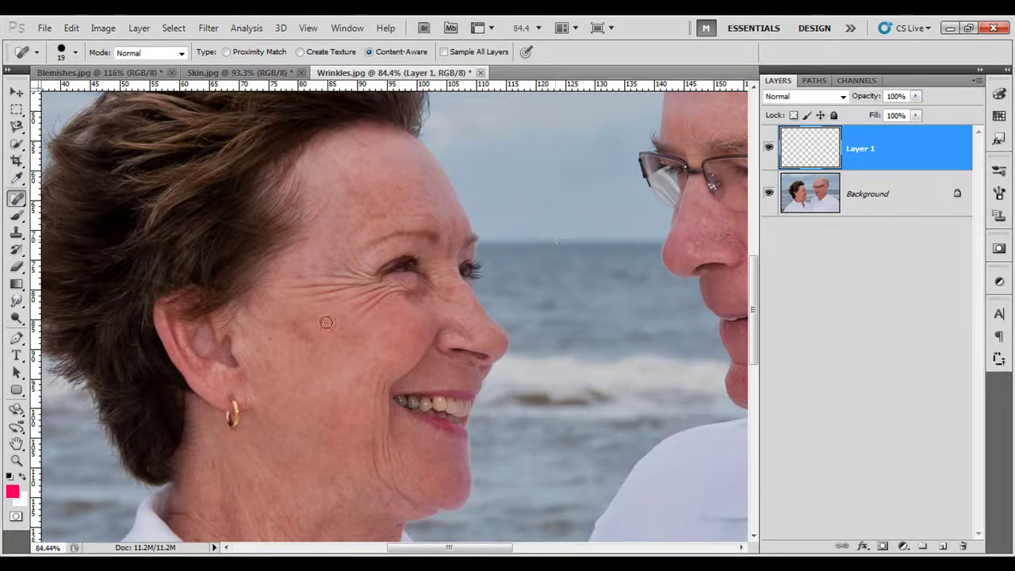
scroll(307, 316, up, 1)
scroll(309, 310, up, 1)
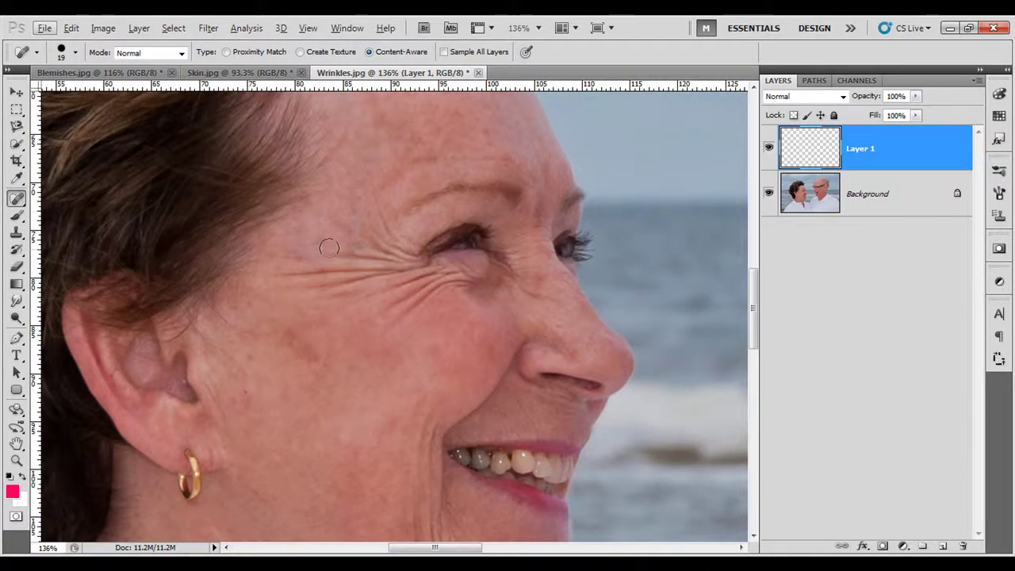
- With Sample All Layers on, heal the crow's-feet beside and above the eye
drag(324, 252, 426, 268)
drag(273, 273, 427, 273)
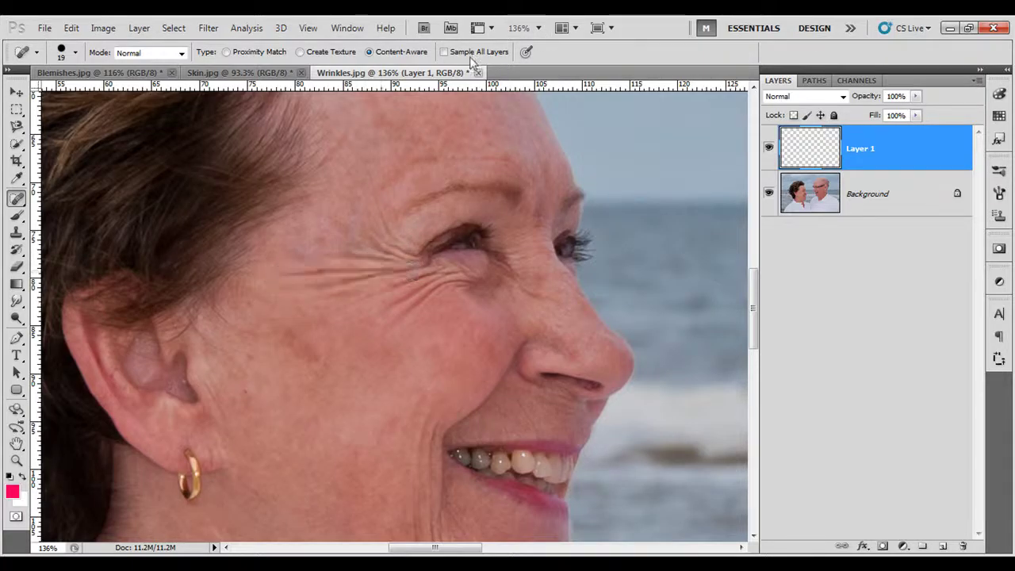
click(444, 52)
drag(304, 279, 441, 273)
drag(306, 272, 419, 272)
mouse_move(323, 245)
mouse_down()
mouse_move(403, 267)
mouse_move(400, 253)
mouse_up()
drag(366, 224, 428, 252)
- Heal the remaining eye-corner, temple and cheek wrinkles, then hide the Background
drag(351, 308, 458, 278)
drag(395, 314, 475, 281)
drag(333, 299, 452, 275)
drag(262, 281, 418, 268)
drag(297, 264, 414, 261)
drag(336, 235, 420, 256)
drag(283, 339, 320, 358)
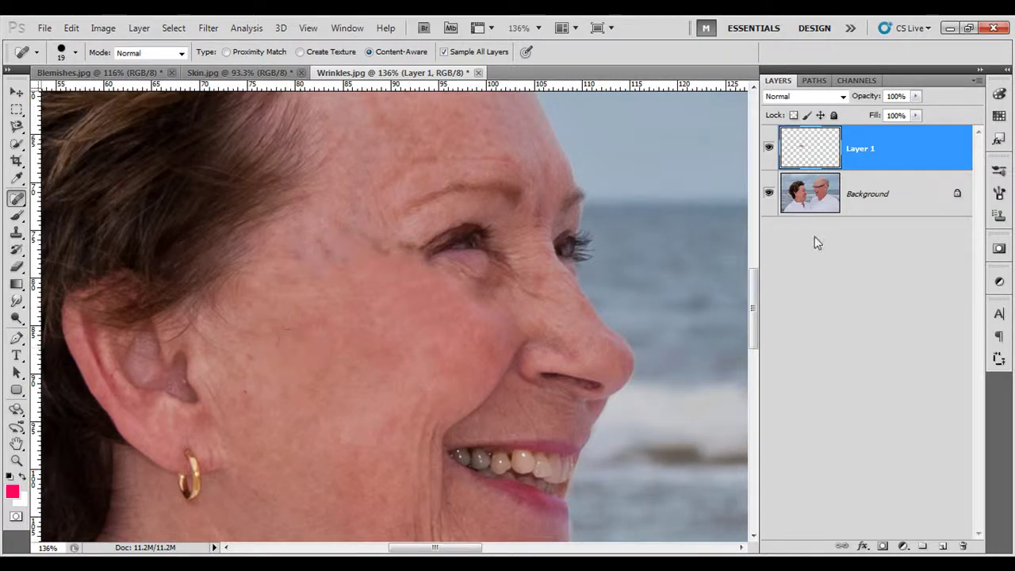
click(768, 195)
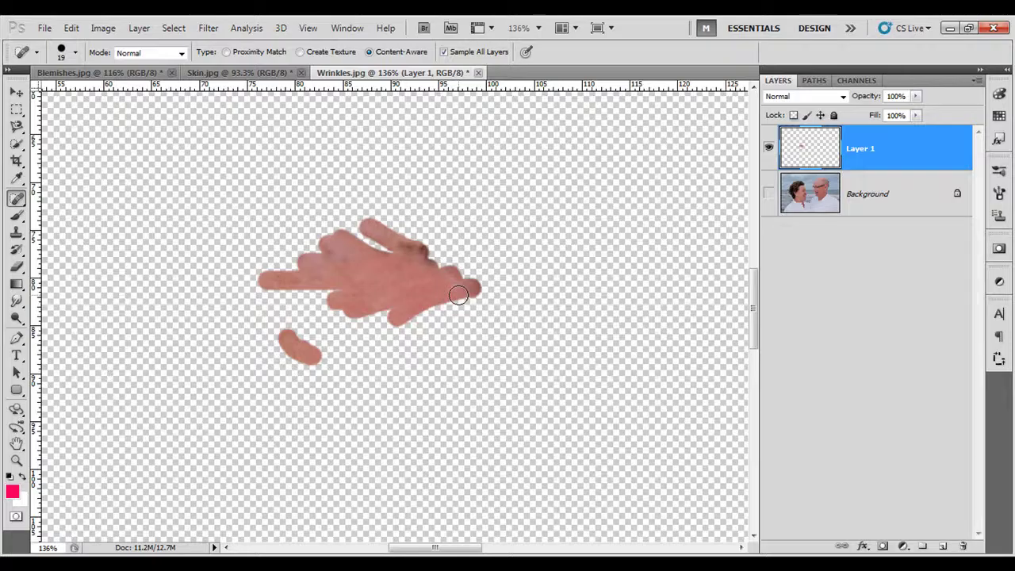
- Show the Background again and toggle Layer 1 to compare before and after
click(458, 295)
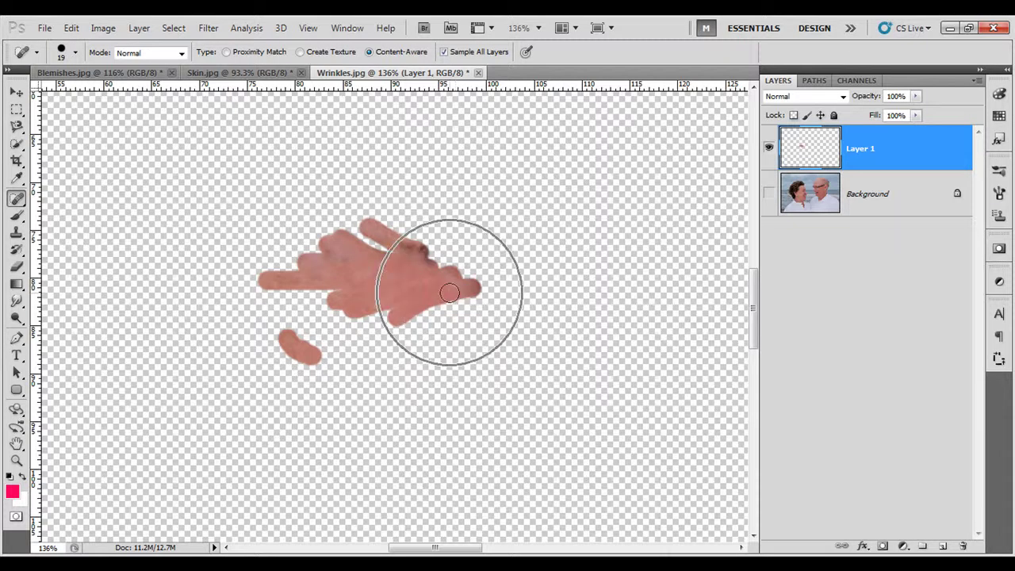
click(768, 194)
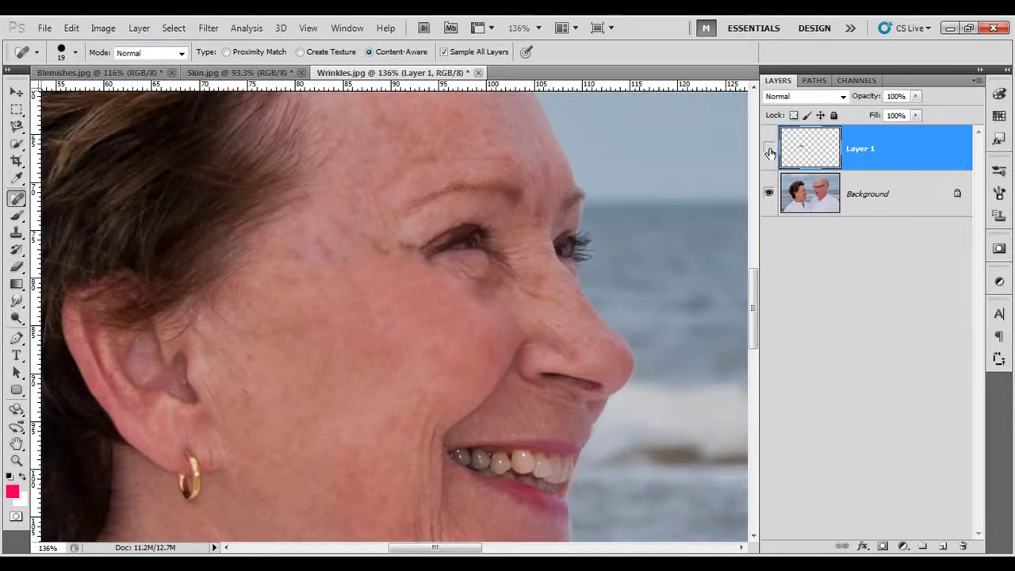
click(768, 149)
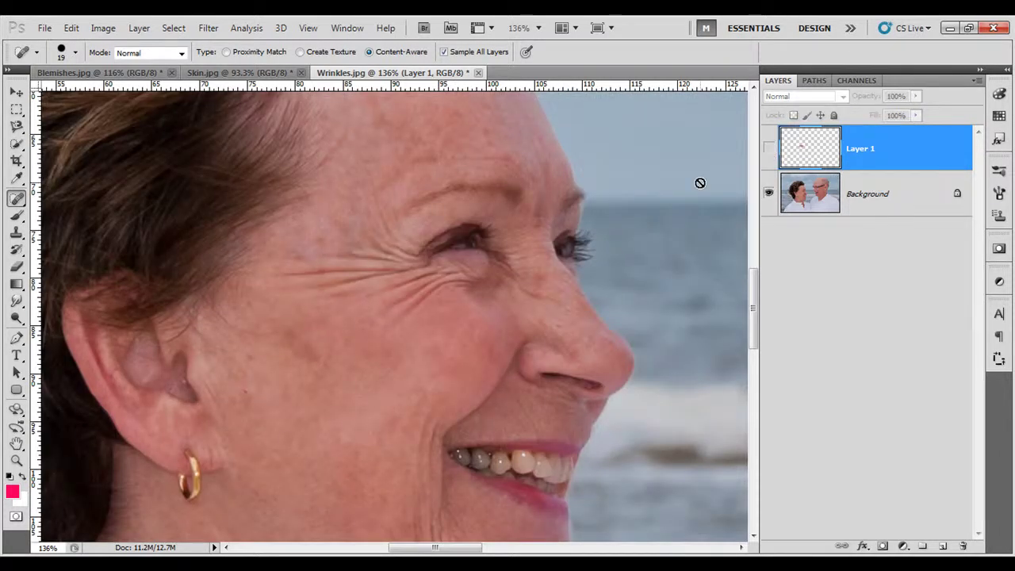
click(768, 148)
click(768, 148)
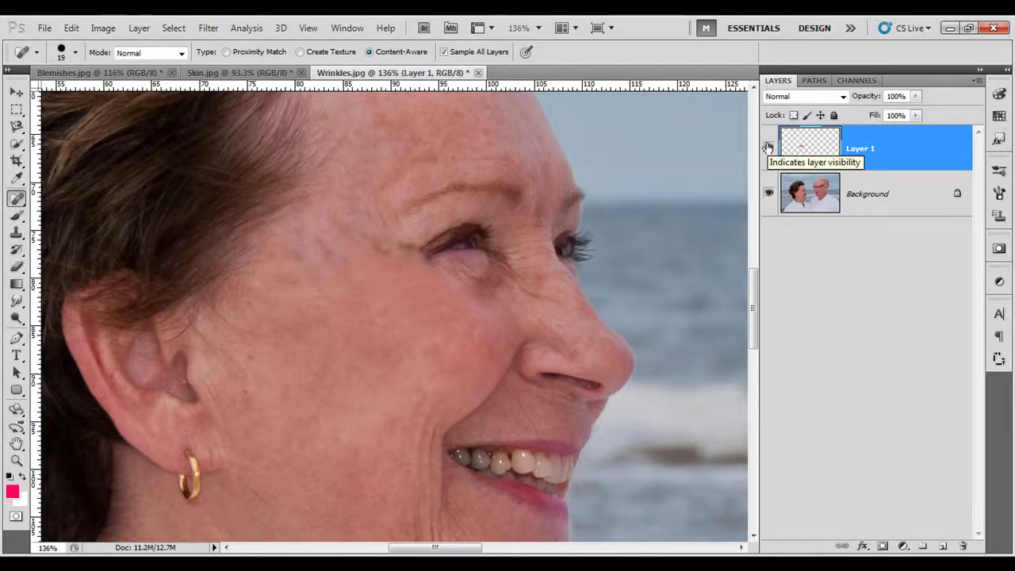
click(767, 149)
- Heal the forehead, temple, smile-line and under-eye wrinkles
drag(421, 155, 528, 163)
drag(370, 184, 396, 237)
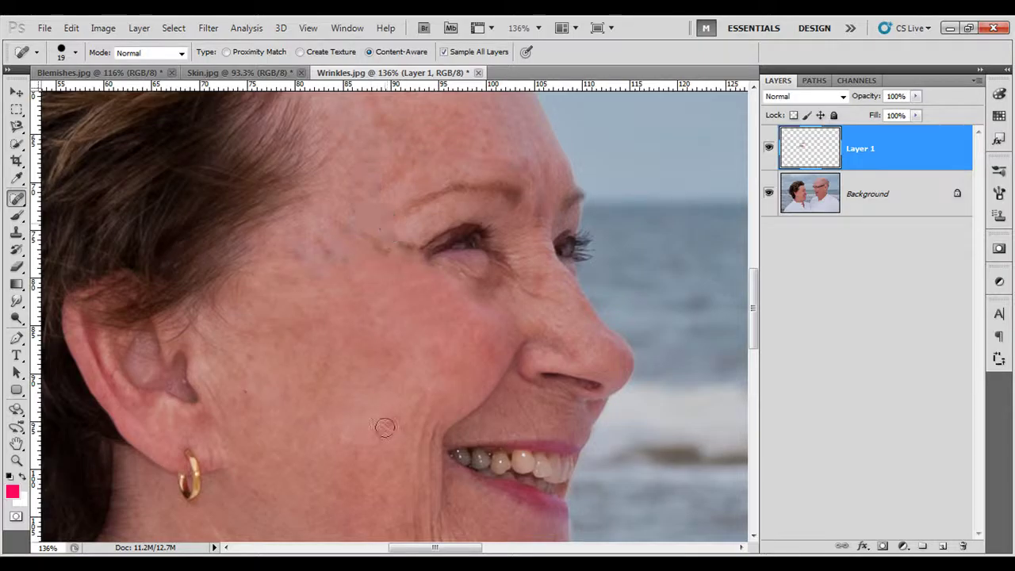
drag(428, 394, 418, 461)
mouse_move(504, 257)
mouse_down()
mouse_move(503, 277)
mouse_move(473, 279)
mouse_up()
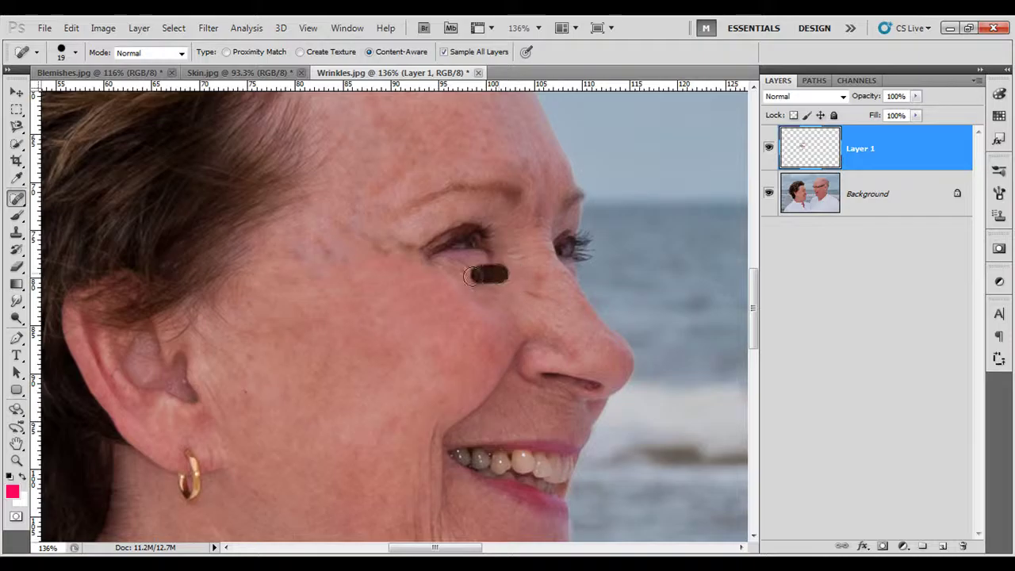
- Smooth the skin beside the nose below the eye and fit the photo on screen
drag(525, 300, 555, 279)
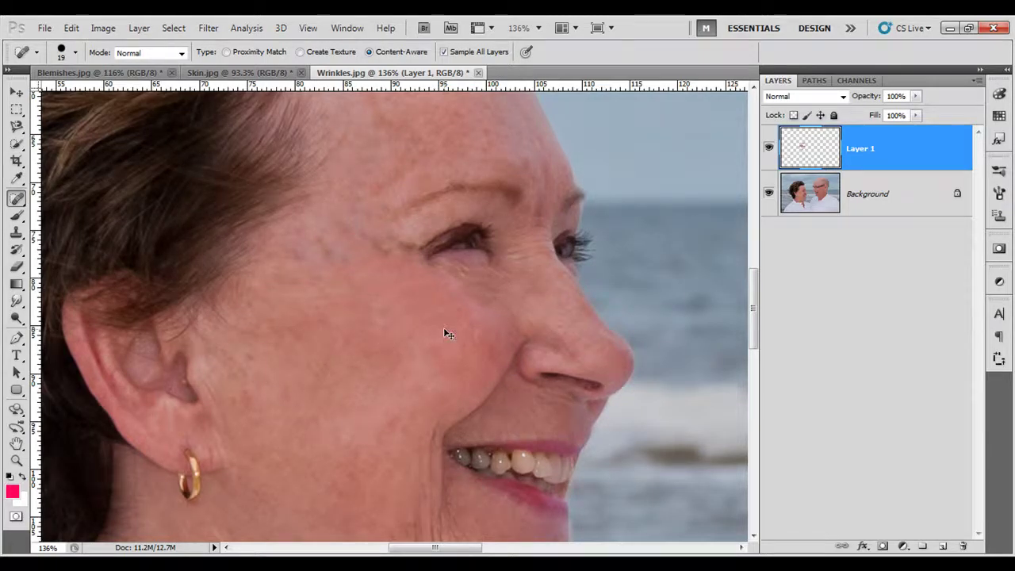
key(ctrl+0)
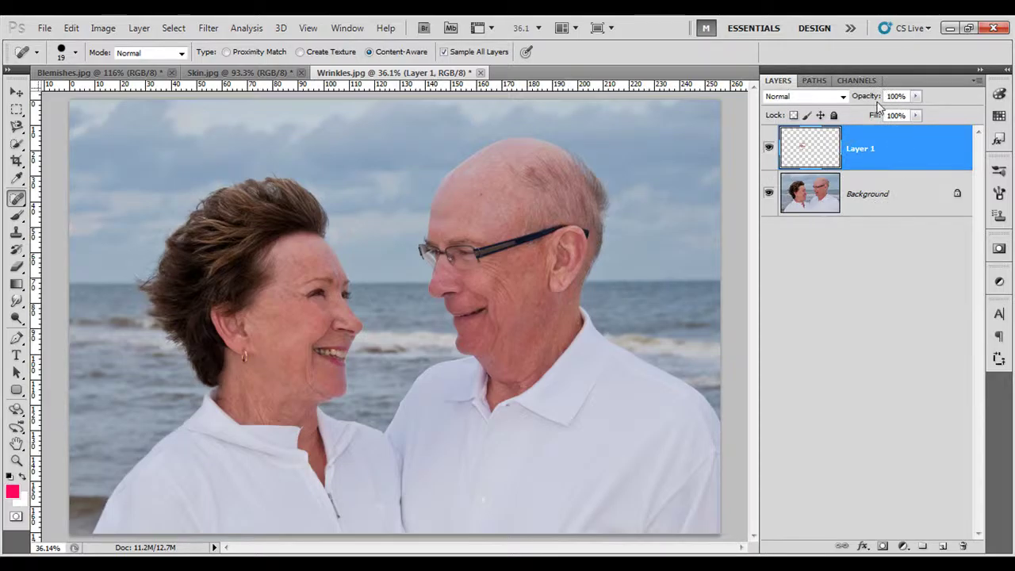
- Lower Layer 1's opacity to 65% and toggle its visibility to compare against the original wrinkles
drag(877, 98, 854, 98)
drag(851, 99, 847, 98)
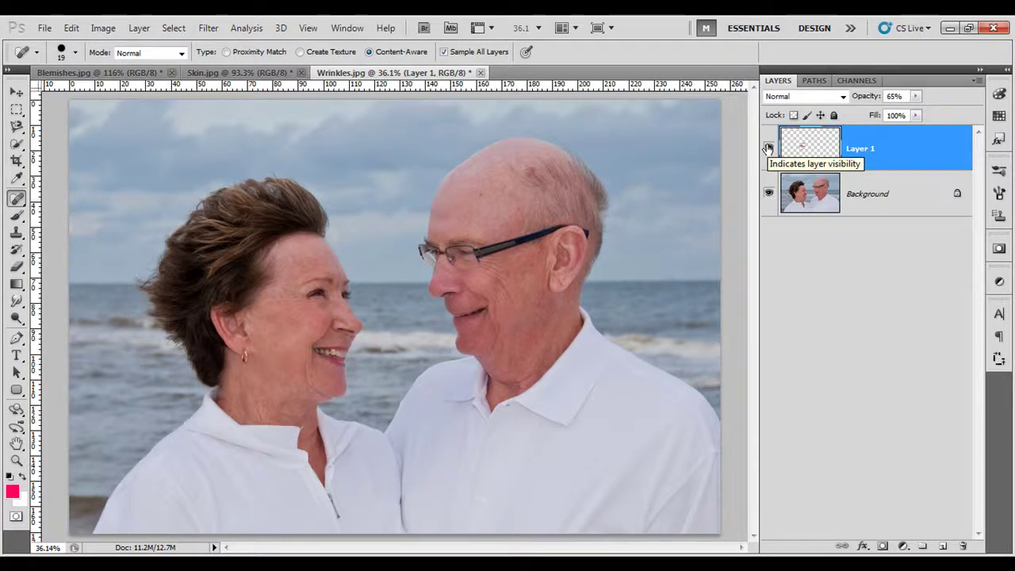
click(768, 148)
click(768, 149)
click(769, 148)
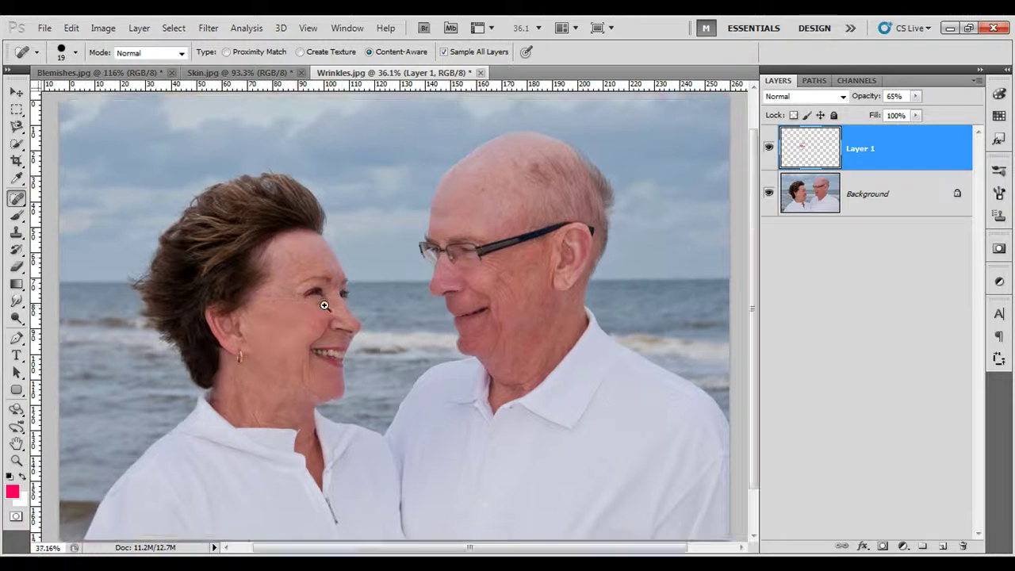
drag(341, 294, 429, 297)
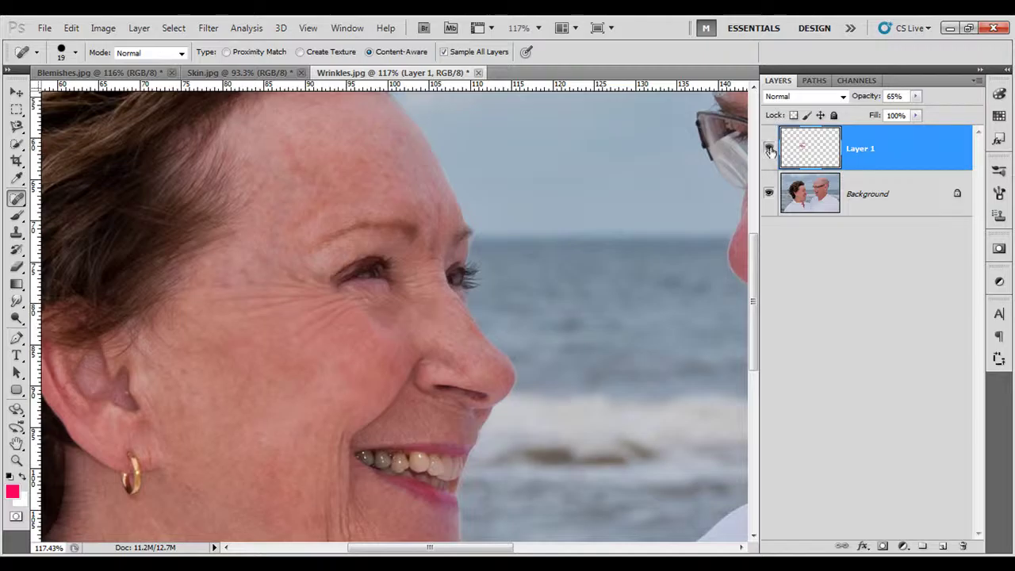
click(768, 149)
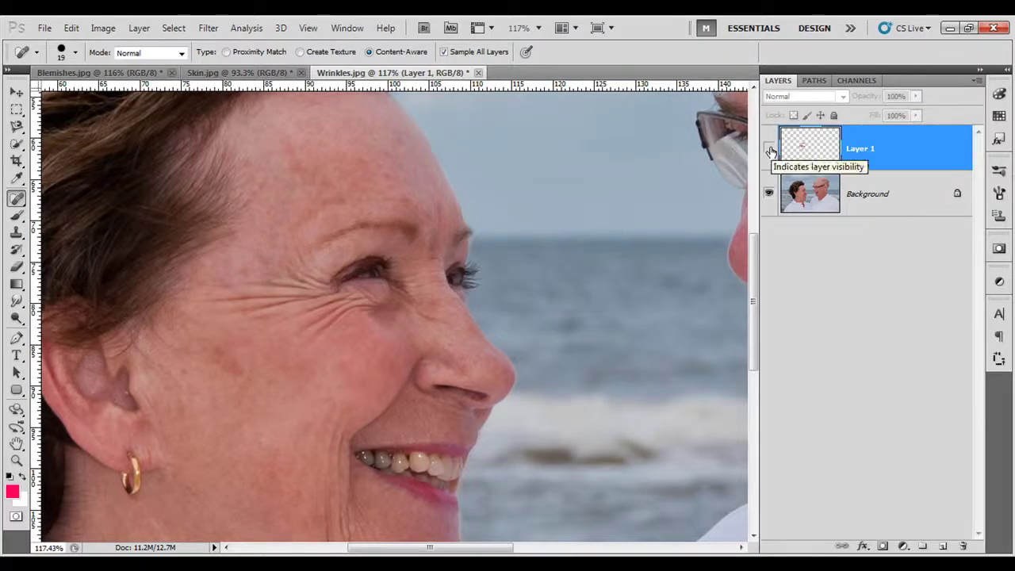
click(768, 148)
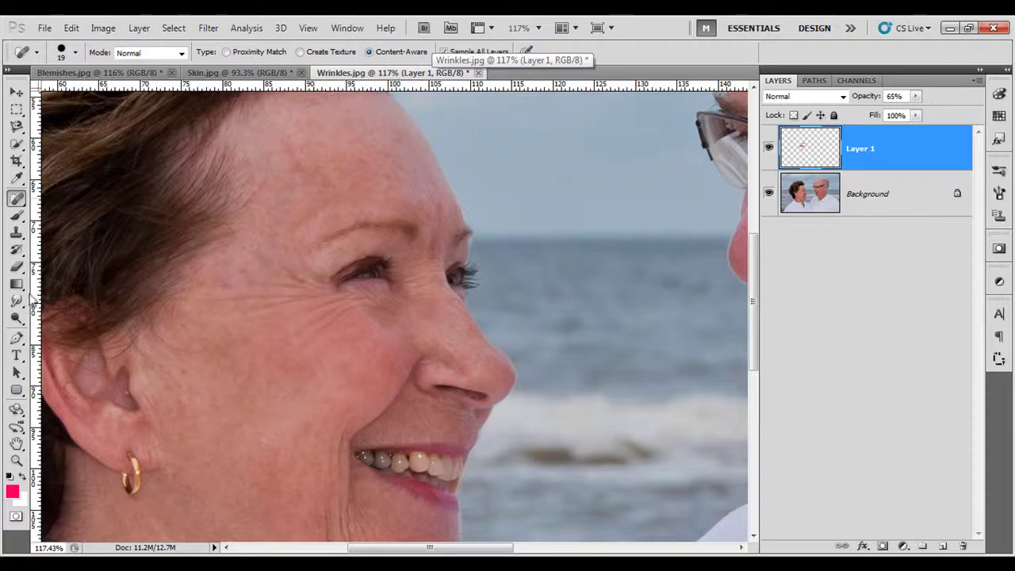
- Select the Spot Healing Brush Tool from the healing tools group
right_click(16, 198)
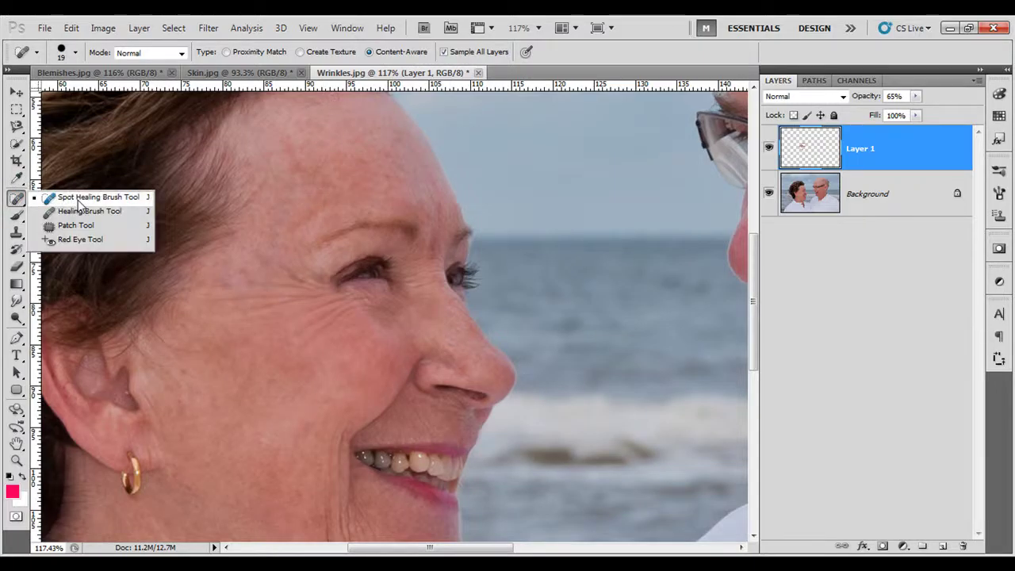
click(79, 198)
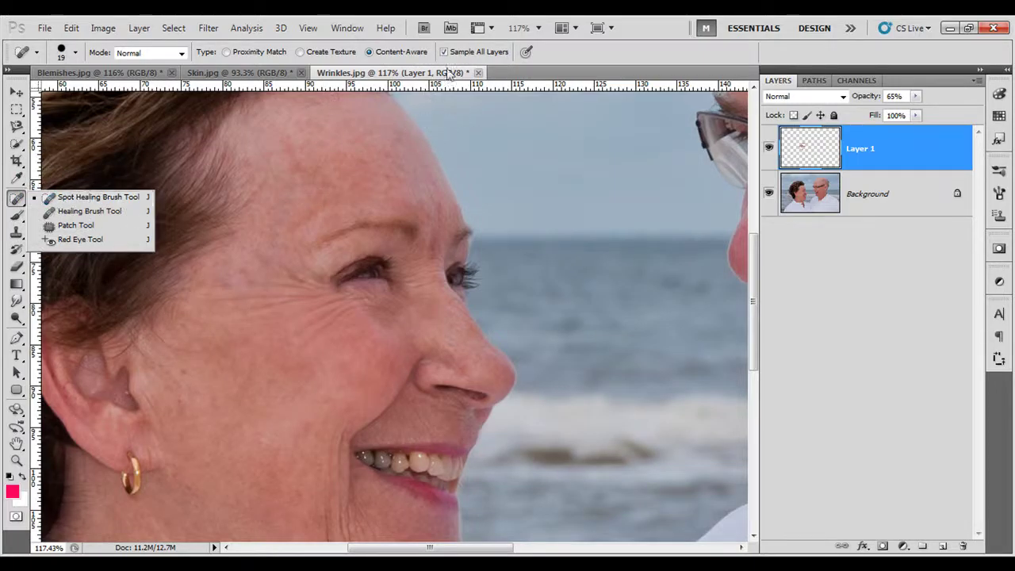
click(821, 149)
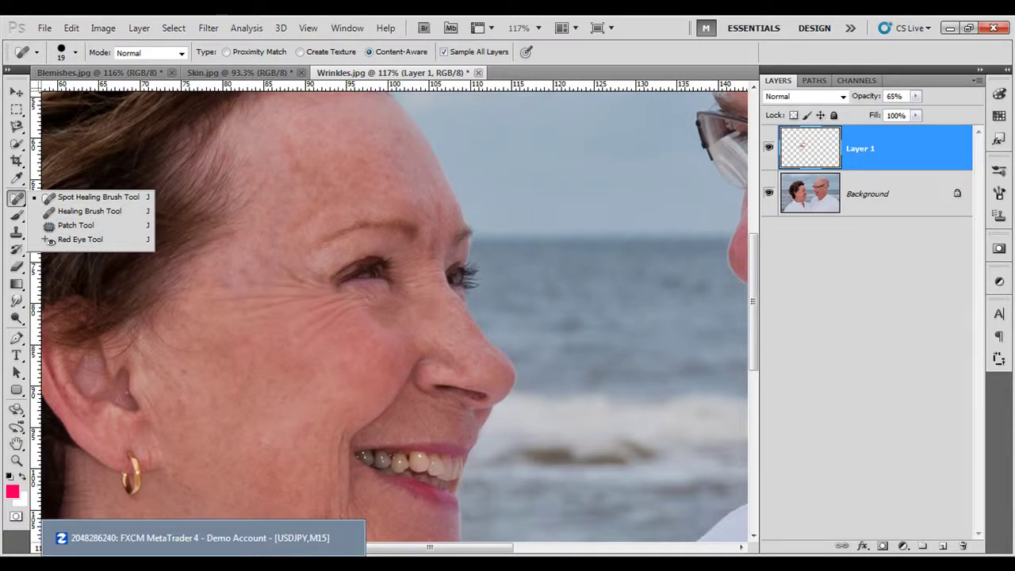
- On the Skin photo, enlarge the brush slightly and heal the forehead blemish
click(227, 73)
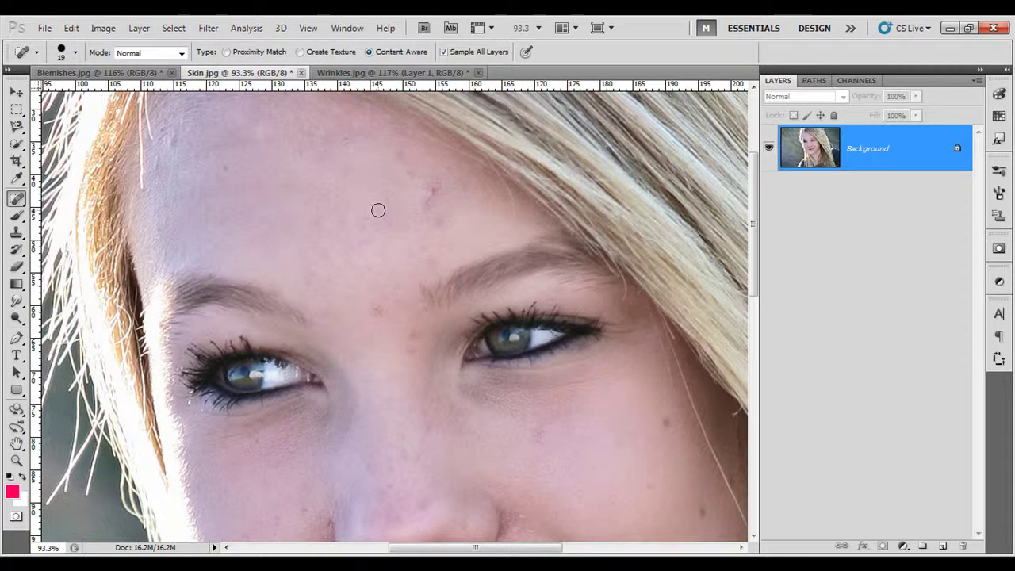
key(bracketright)
click(431, 195)
right_click(18, 200)
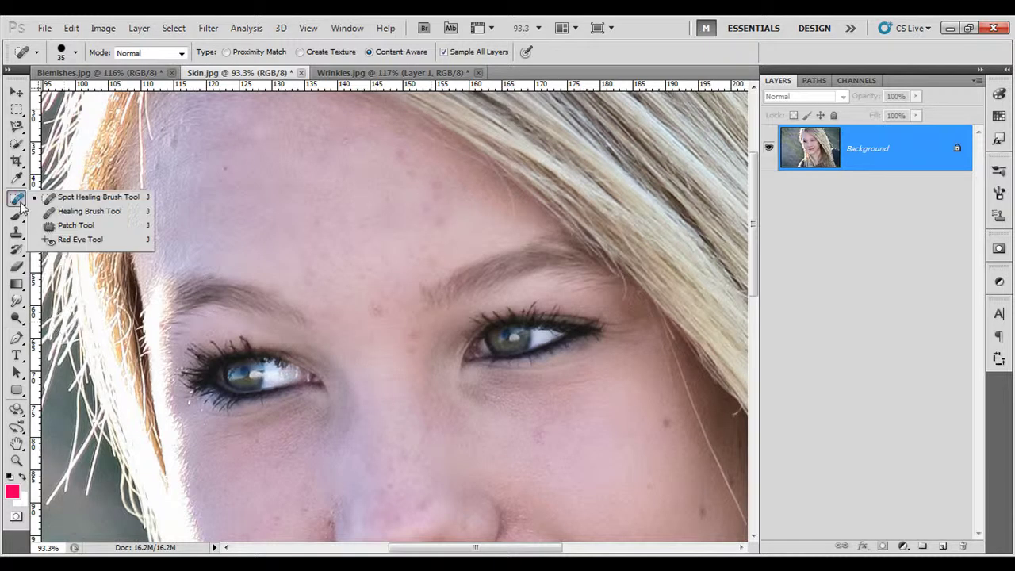
- With the Healing Brush, sample clean forehead skin and heal a forehead spot and the reddish cheek blemish
click(80, 211)
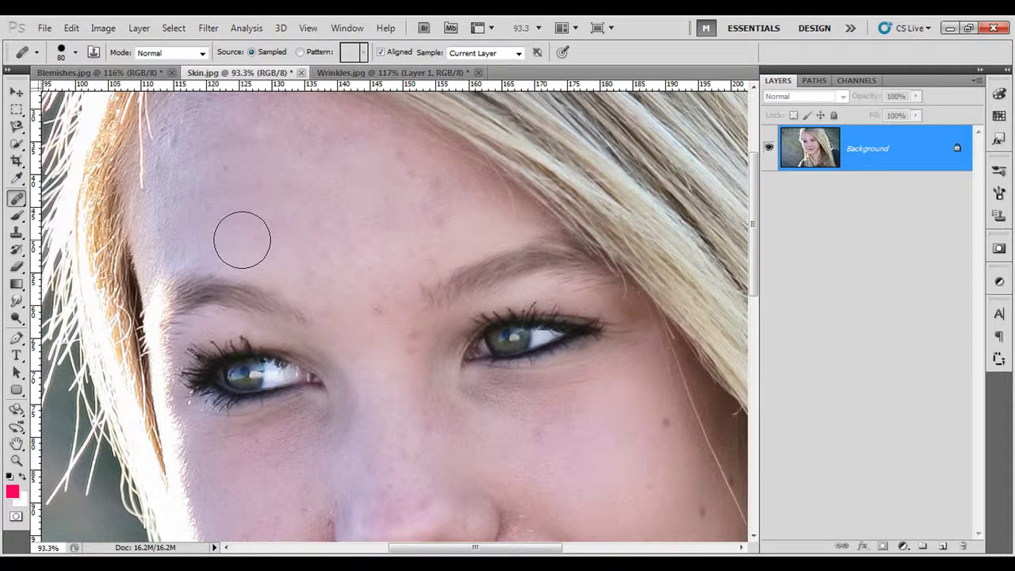
key(alt)
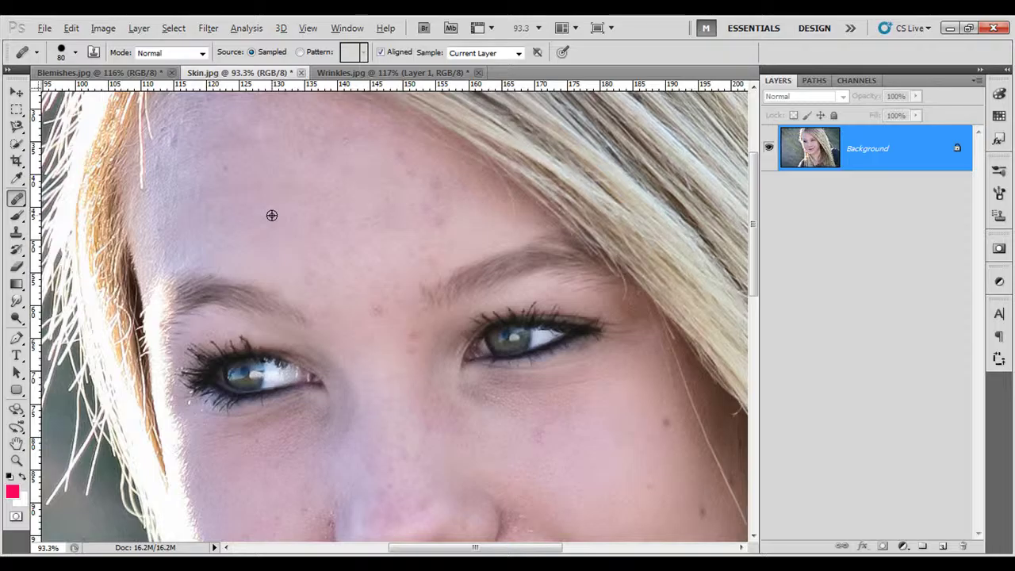
alt+click(272, 216)
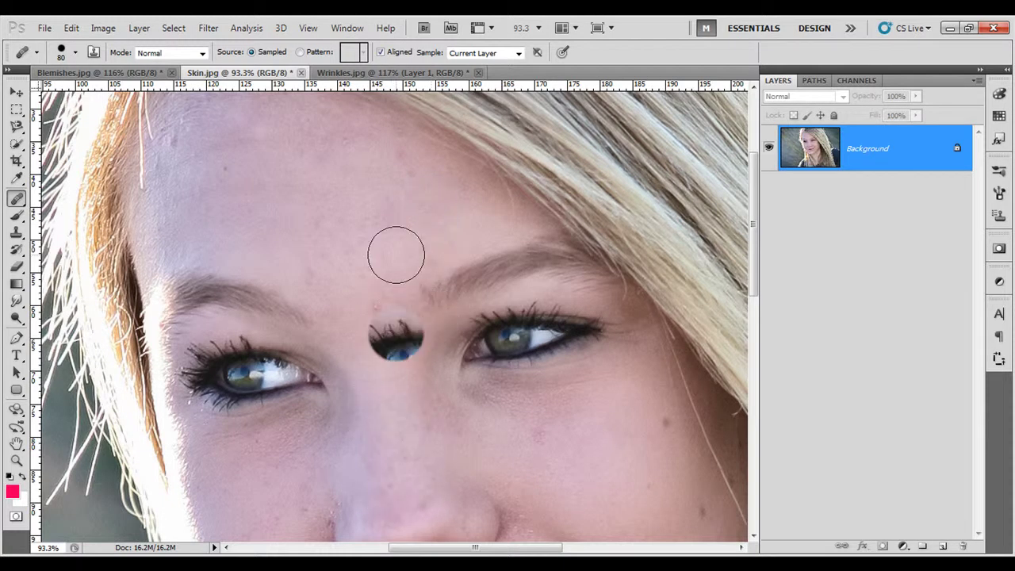
click(343, 170)
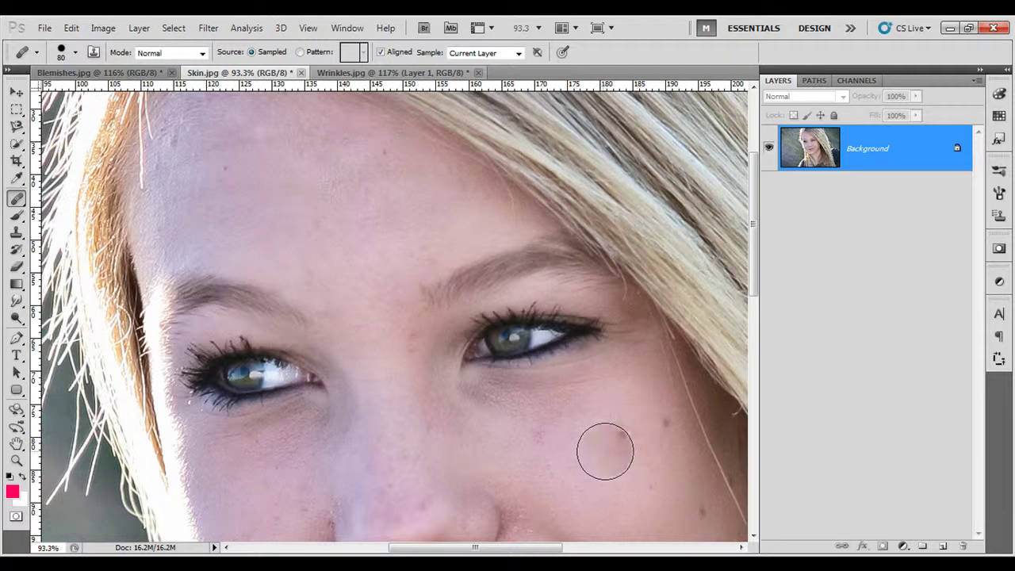
click(665, 424)
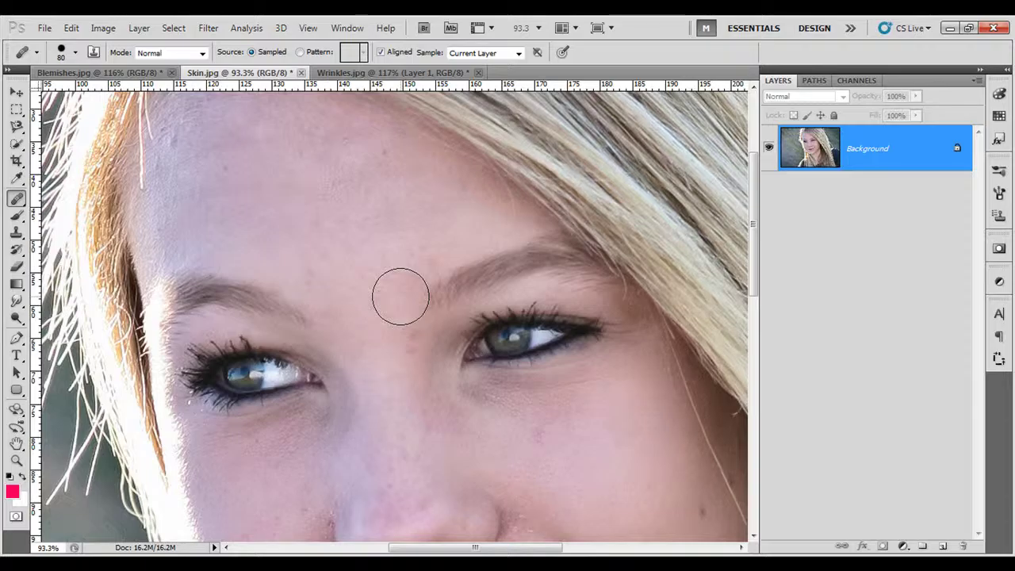
right_click(21, 203)
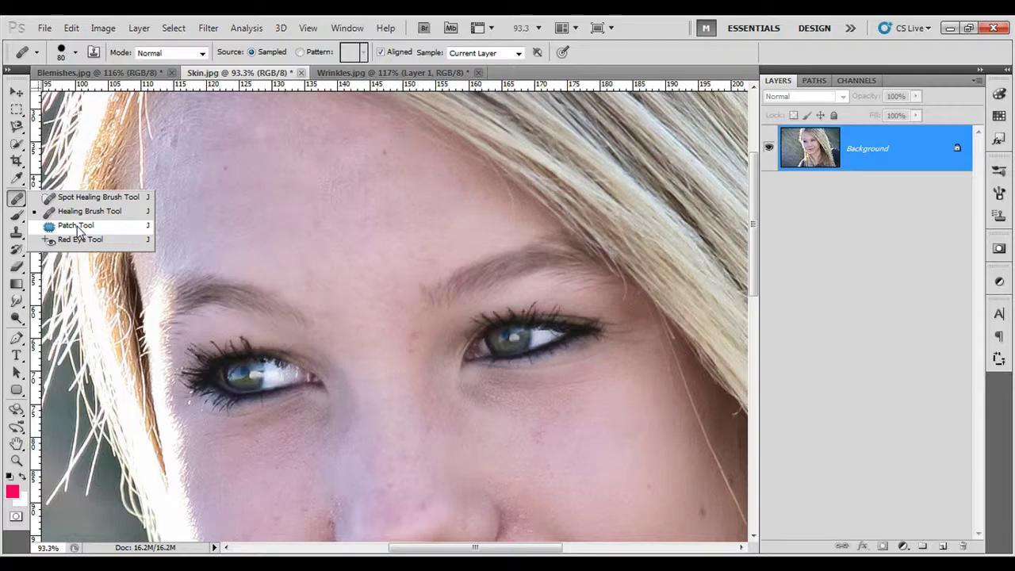
- Select the Patch Tool and drag clone stamp.jpg from Explorer into Photoshop
click(76, 226)
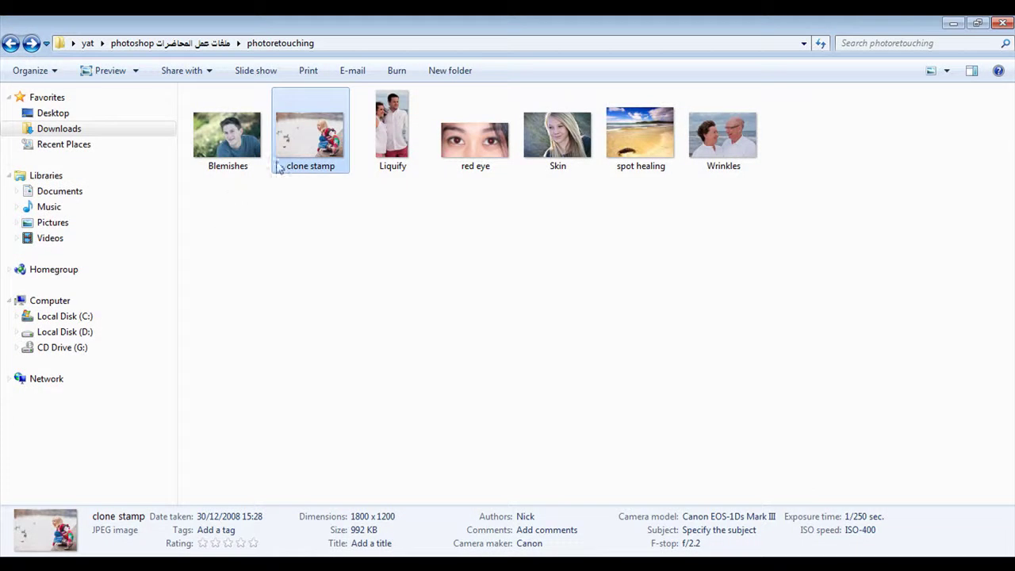
drag(309, 147, 179, 511)
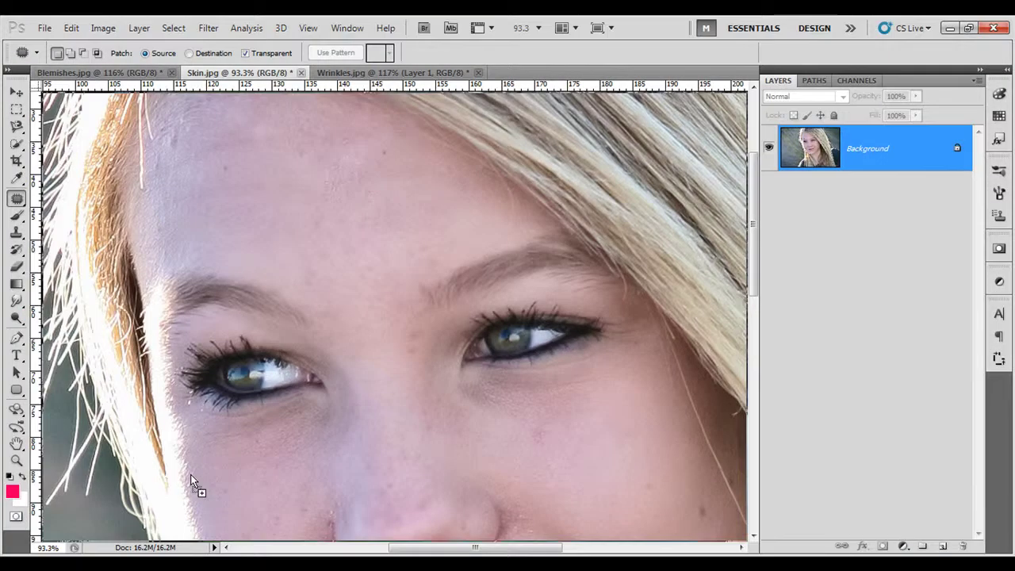
drag(159, 551, 522, 71)
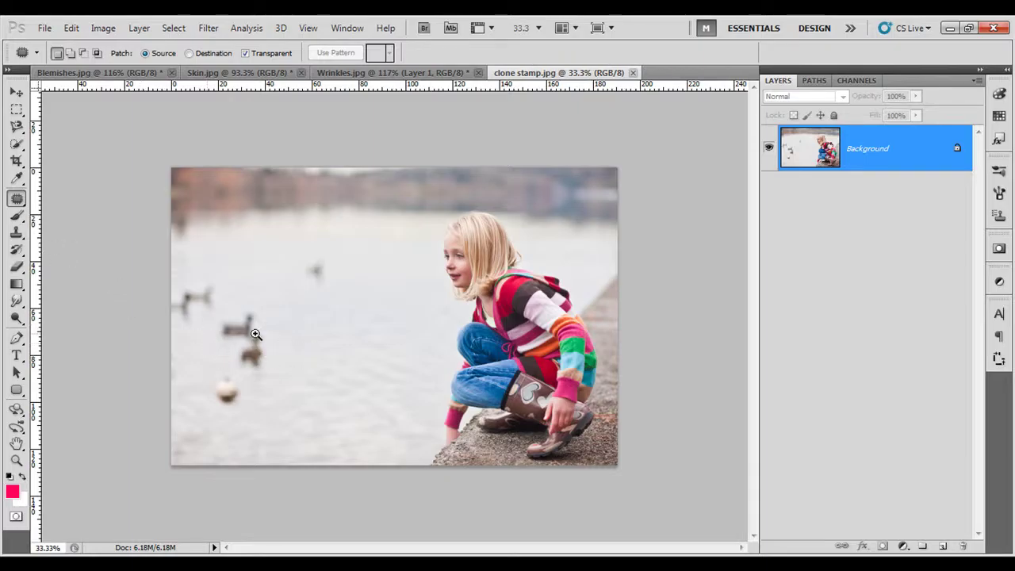
- Outline the faint duck and patch it with clean water from its right
scroll(254, 326, up, 1)
scroll(258, 329, up, 2)
scroll(267, 373, down, 1)
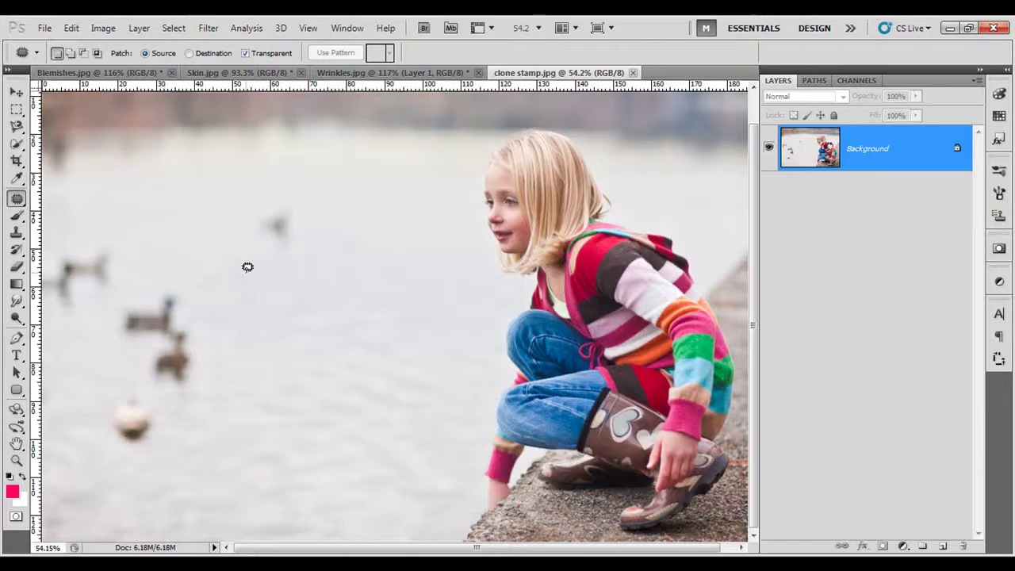
mouse_move(273, 251)
mouse_down()
mouse_move(249, 196)
mouse_move(274, 181)
mouse_move(308, 199)
mouse_move(313, 236)
mouse_move(272, 252)
mouse_up()
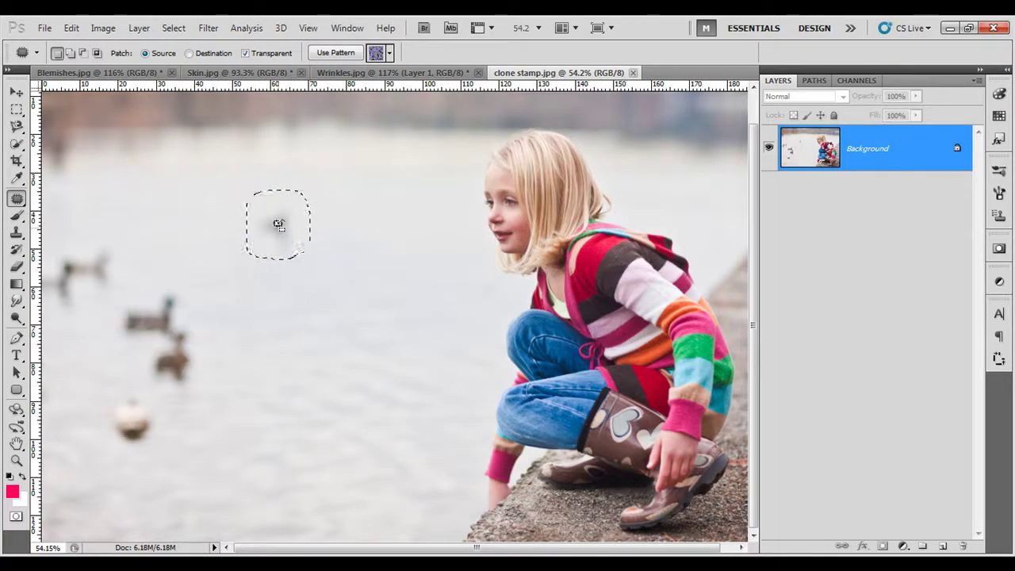
drag(280, 231, 374, 230)
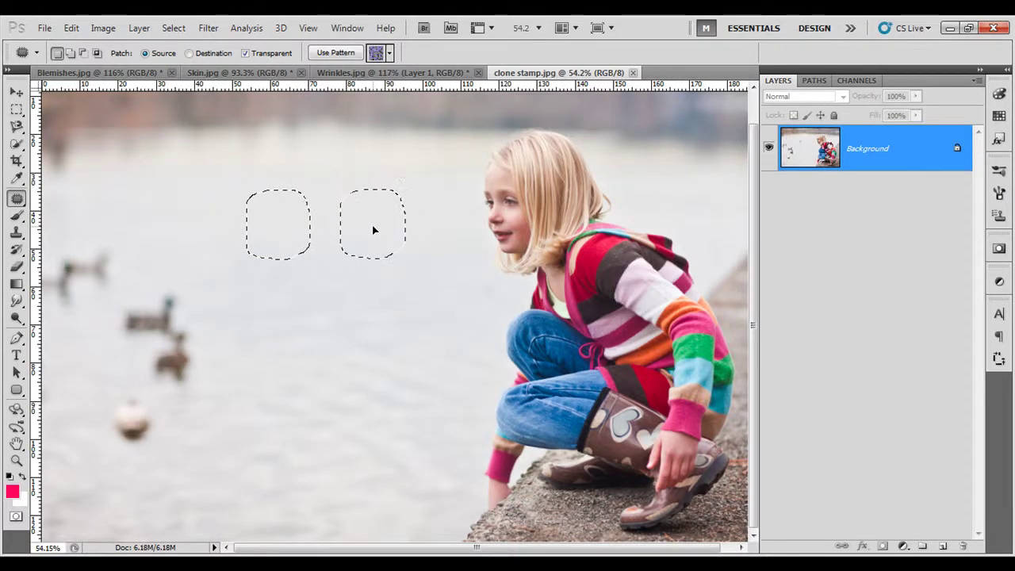
drag(374, 230, 375, 230)
- Repatch the duck area, turning off Transparent to clear the remaining trace
drag(282, 235, 398, 234)
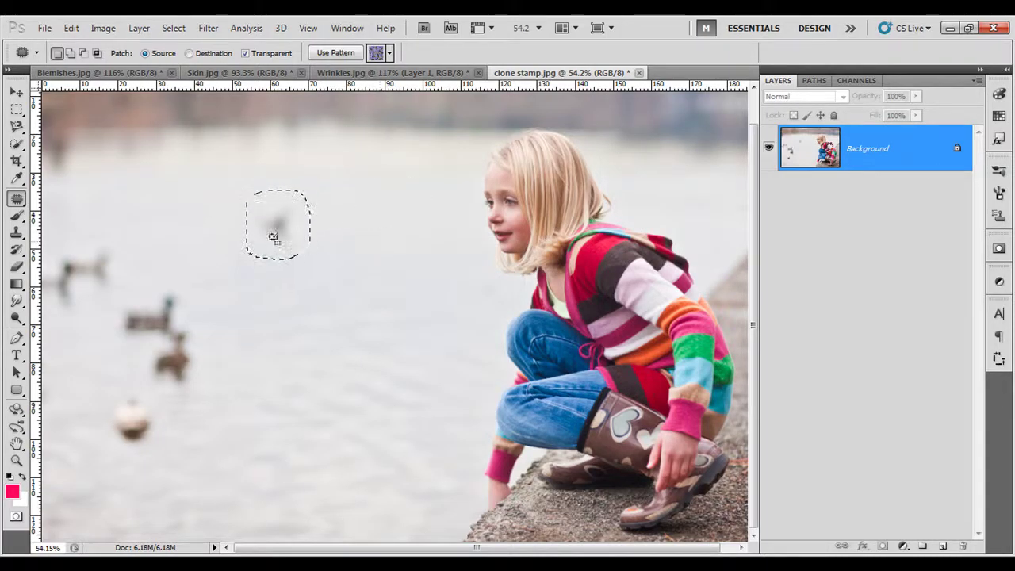
drag(273, 237, 207, 208)
click(273, 53)
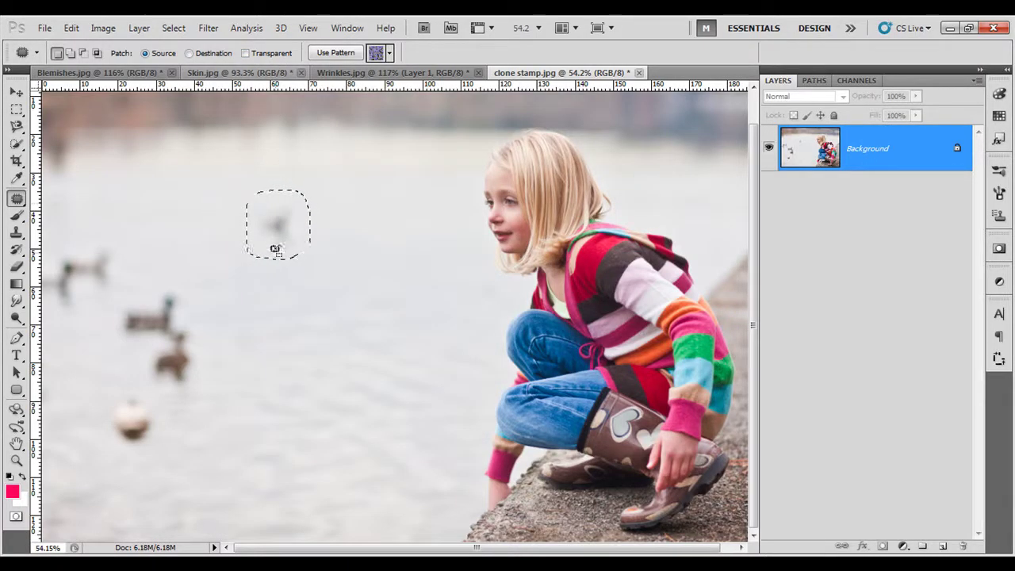
drag(275, 250, 386, 247)
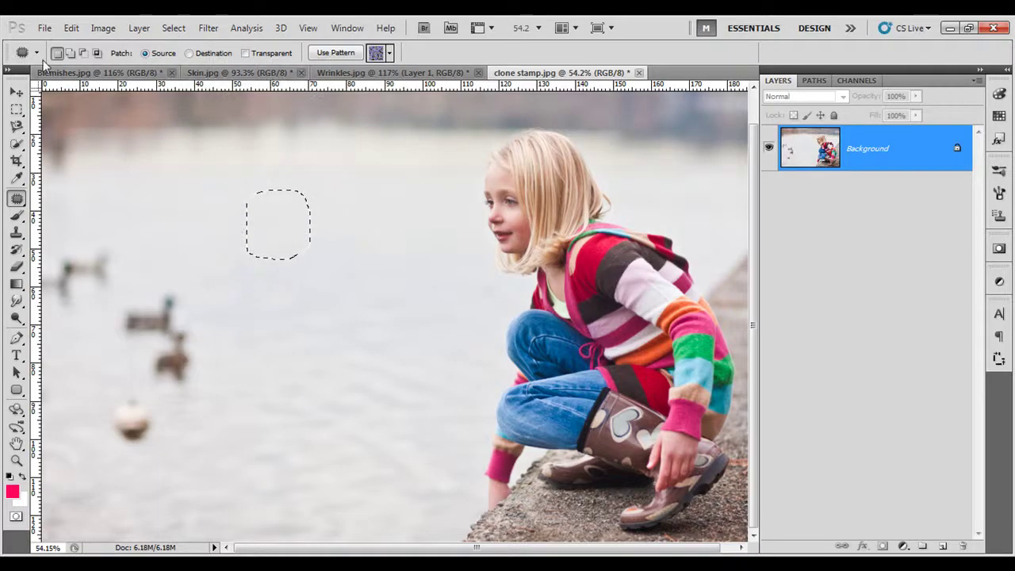
right_click(23, 52)
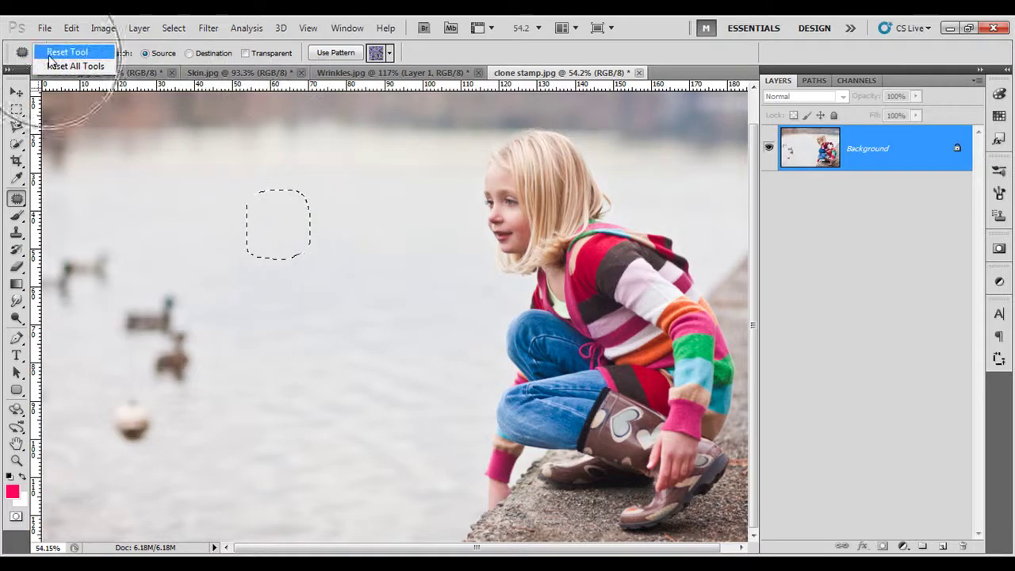
- Reset the Patch Tool, deselect, and patch the pair of ducks with clean water
click(50, 56)
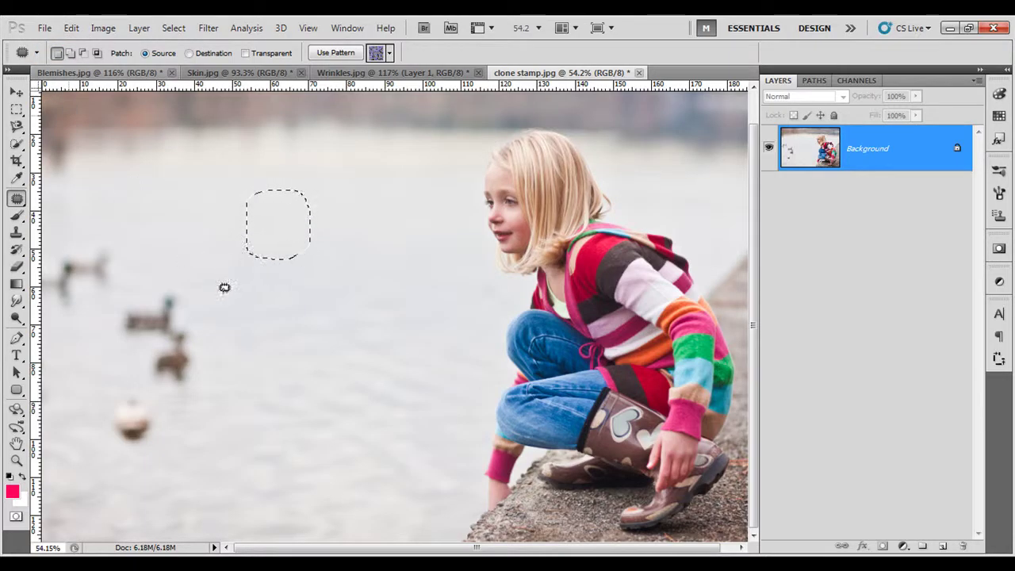
click(166, 432)
drag(167, 399, 199, 311)
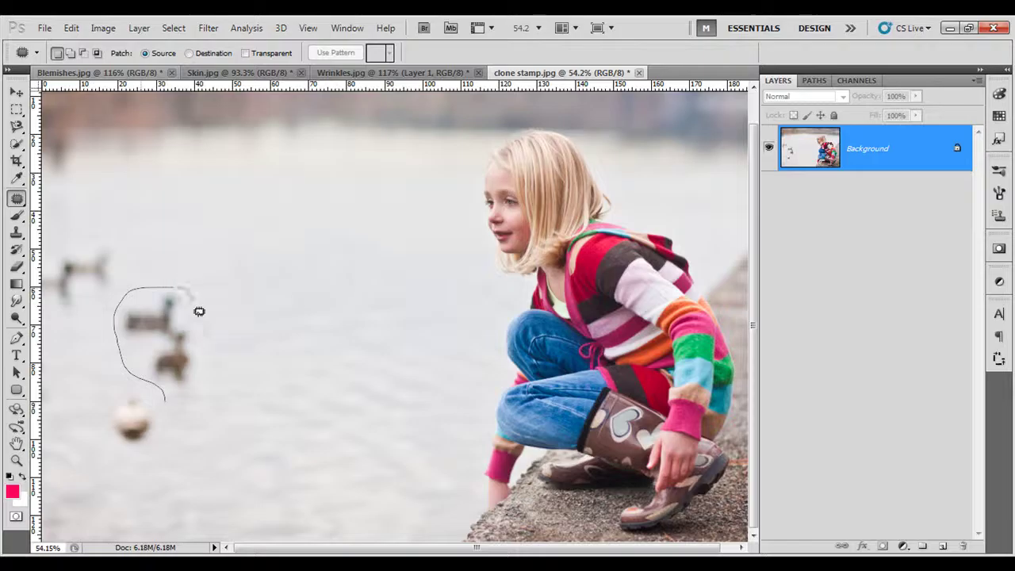
drag(199, 312, 166, 397)
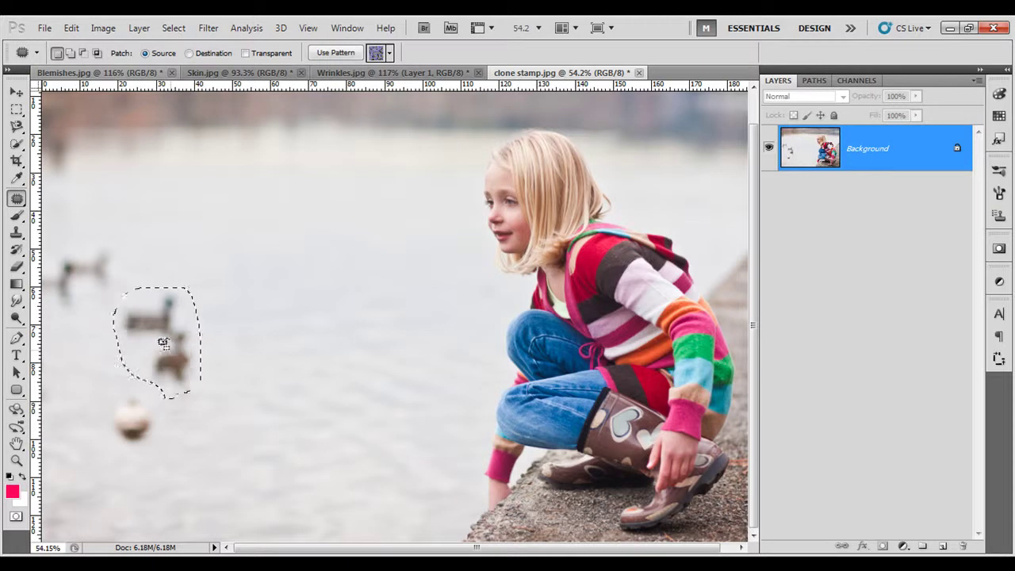
drag(164, 342, 287, 314)
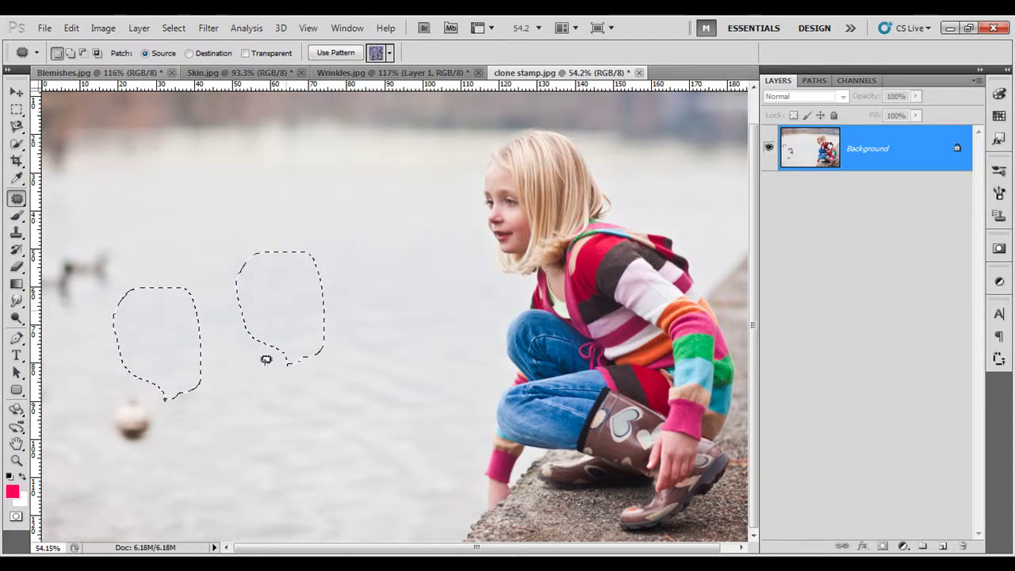
mouse_move(166, 346)
mouse_down()
mouse_move(109, 297)
mouse_move(331, 370)
mouse_up()
- Patch away the floating ball, try Destination mode on the upper left, and fit the photo on screen
mouse_move(151, 441)
mouse_down()
mouse_move(97, 417)
mouse_move(147, 437)
mouse_move(158, 384)
mouse_move(266, 432)
mouse_move(254, 429)
mouse_up()
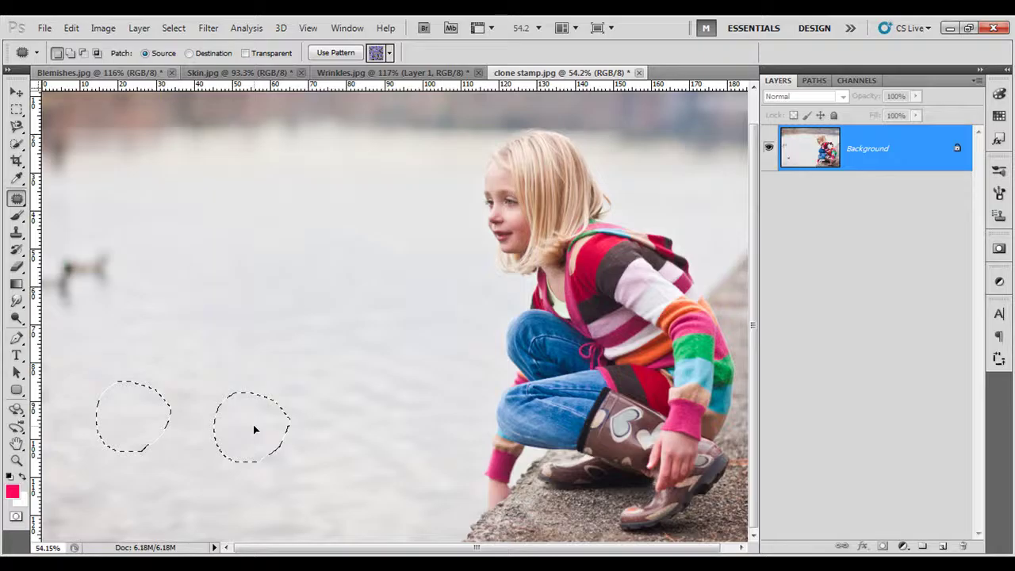
drag(255, 429, 253, 427)
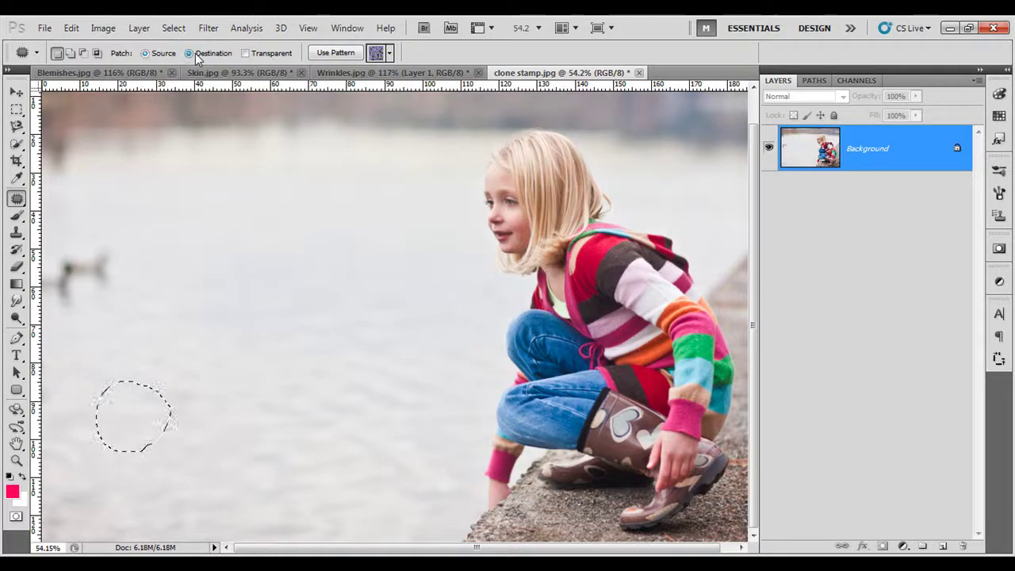
click(191, 53)
click(195, 254)
mouse_move(182, 296)
mouse_down()
mouse_move(159, 243)
mouse_move(189, 292)
mouse_move(124, 276)
mouse_move(79, 286)
mouse_up()
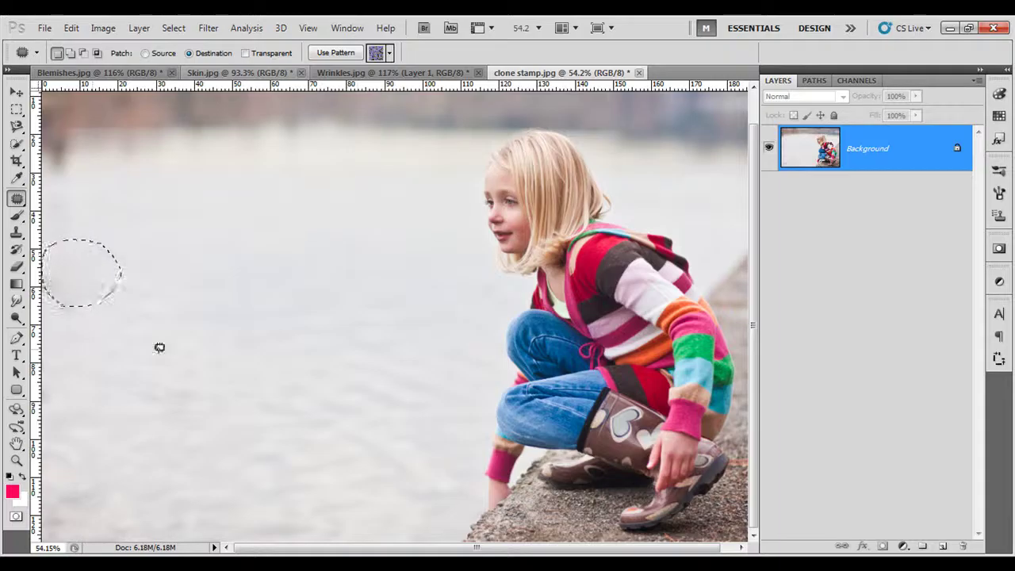
key(ctrl+0)
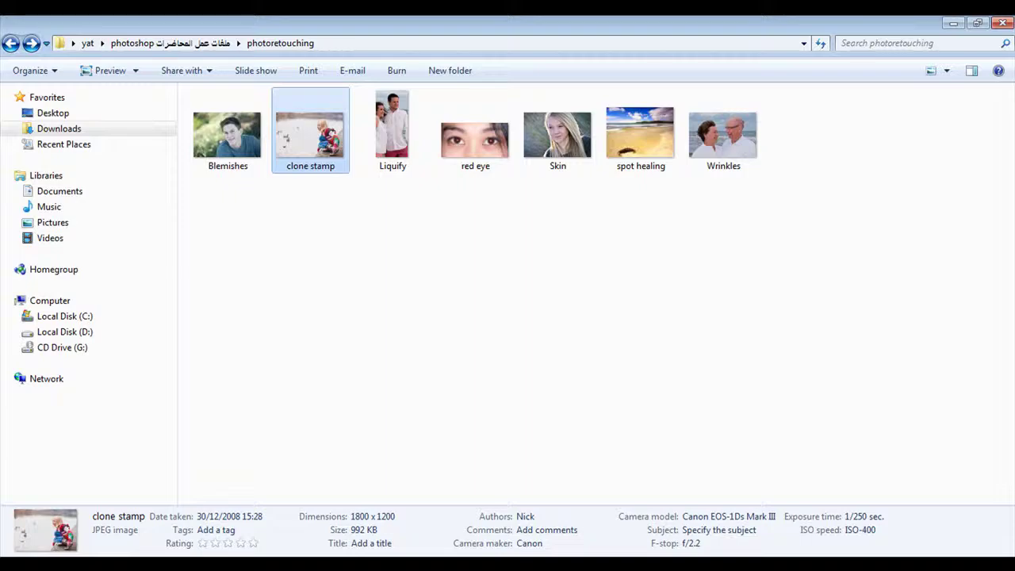
- Open red eye.jpg from Explorer in Photoshop and select the Red Eye Tool
click(483, 154)
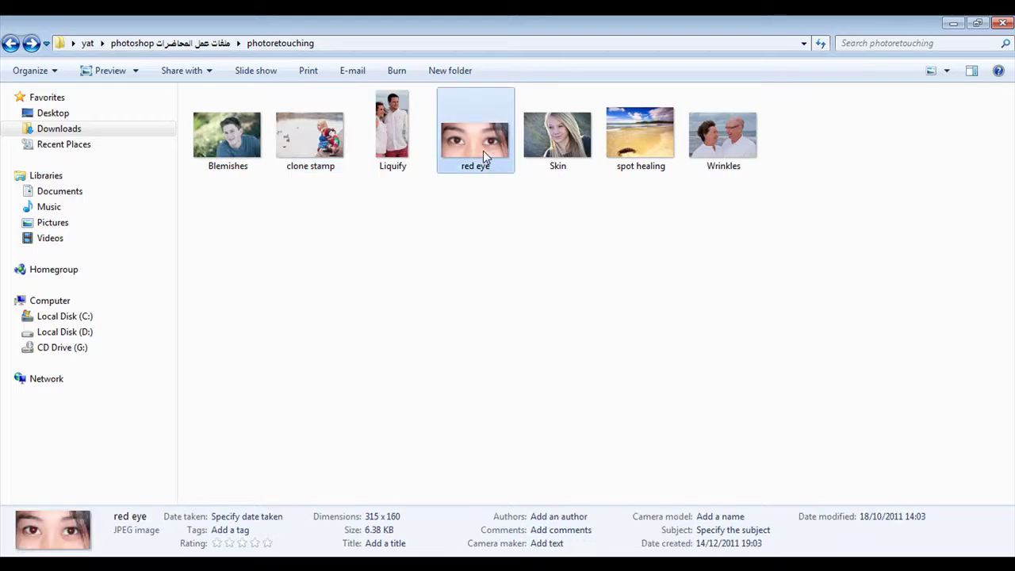
mouse_move(481, 142)
mouse_down()
mouse_move(135, 555)
mouse_move(731, 76)
mouse_up()
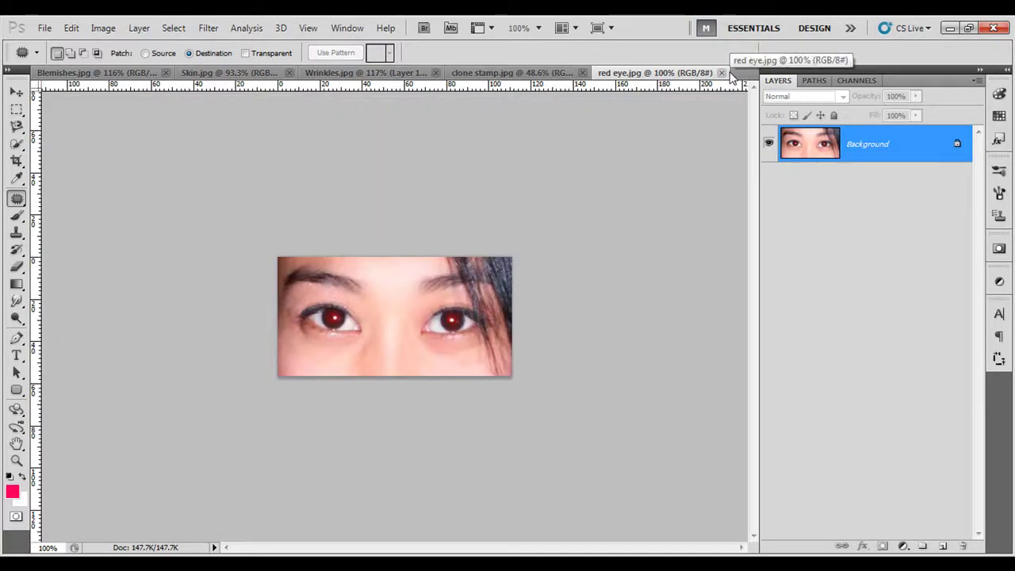
right_click(16, 199)
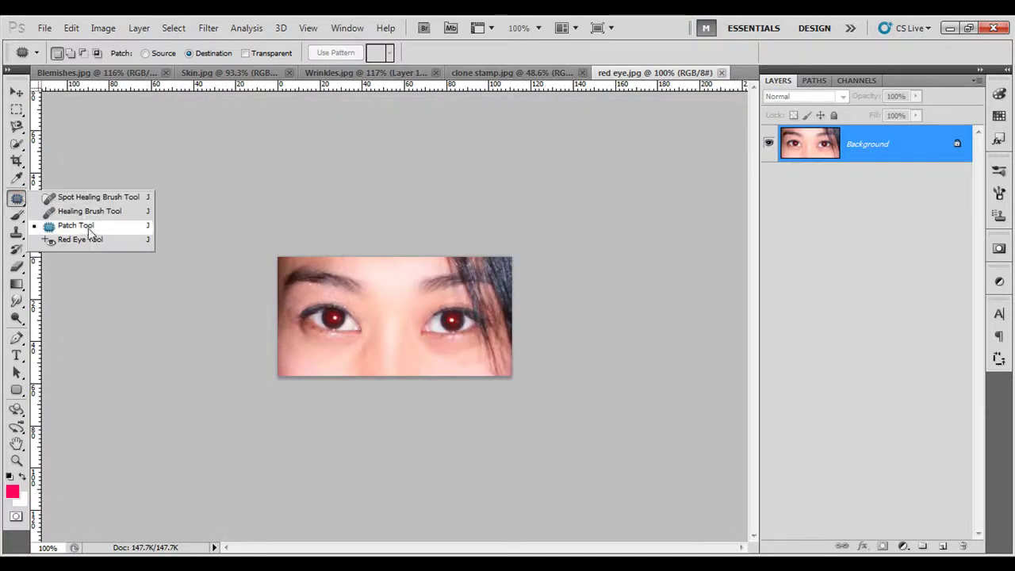
click(89, 239)
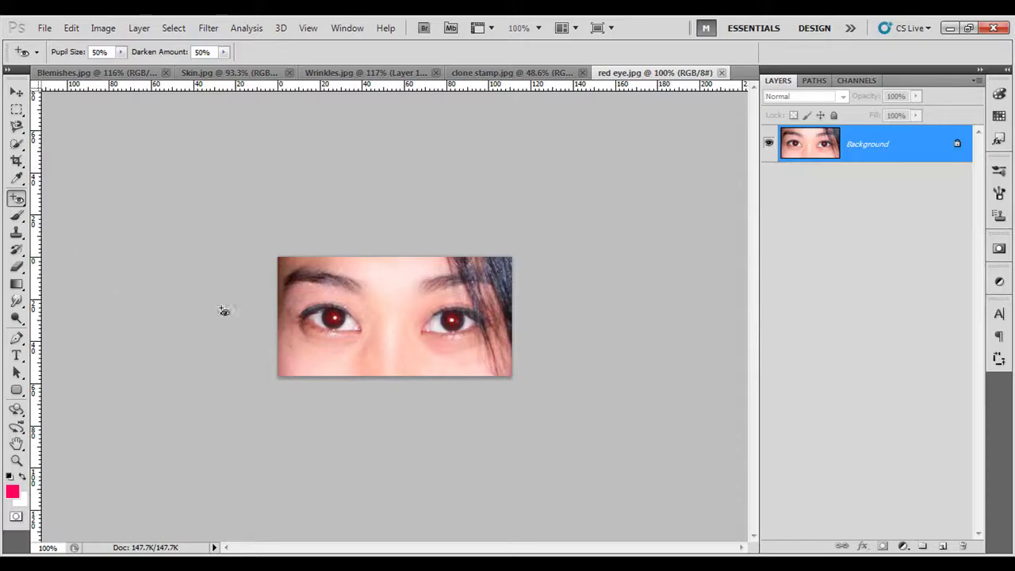
- Zoom in on the eyes and remove the red from the pupils with the Red Eye Tool
key(ctrl+plus)
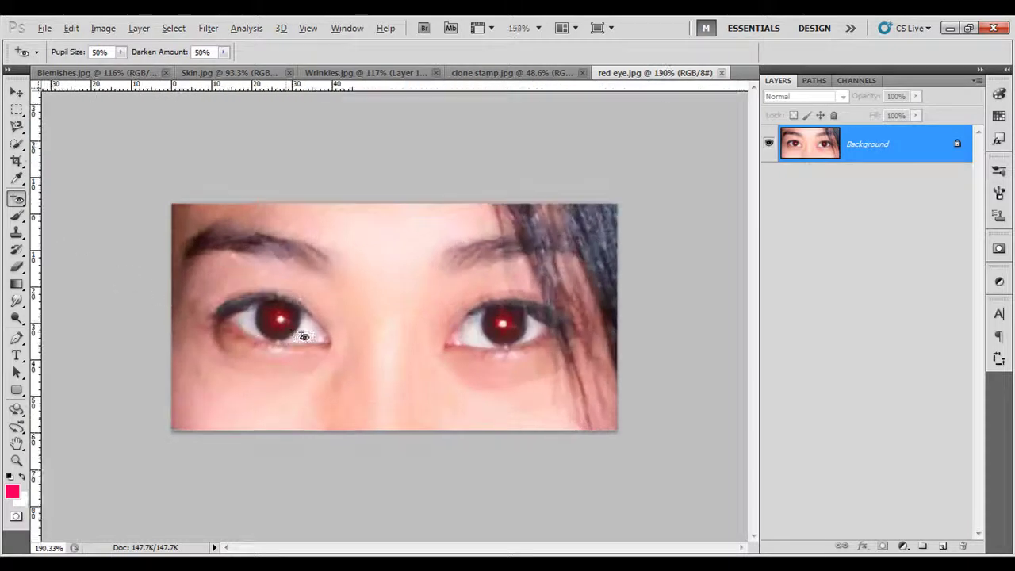
key(alt)
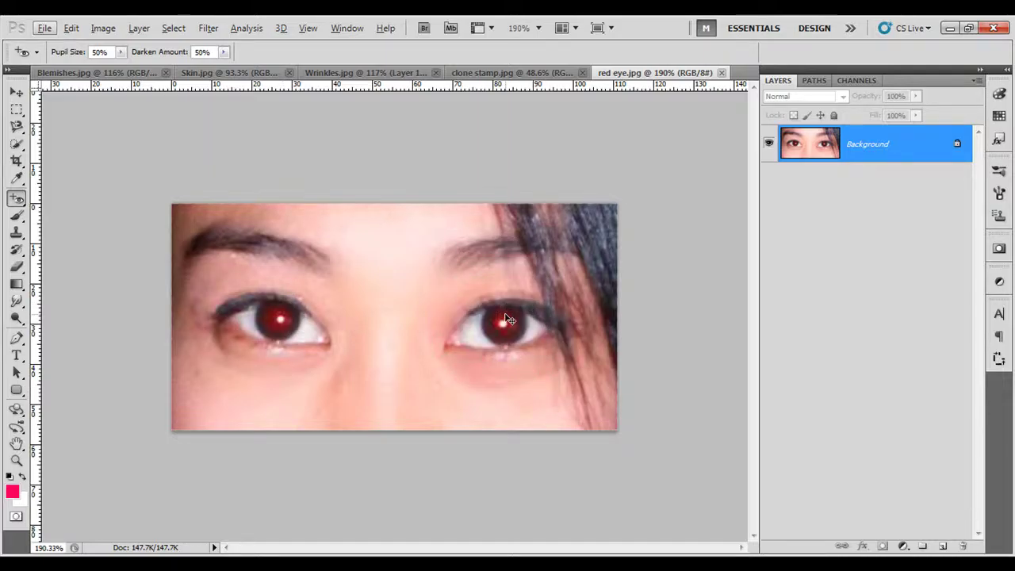
click(270, 310)
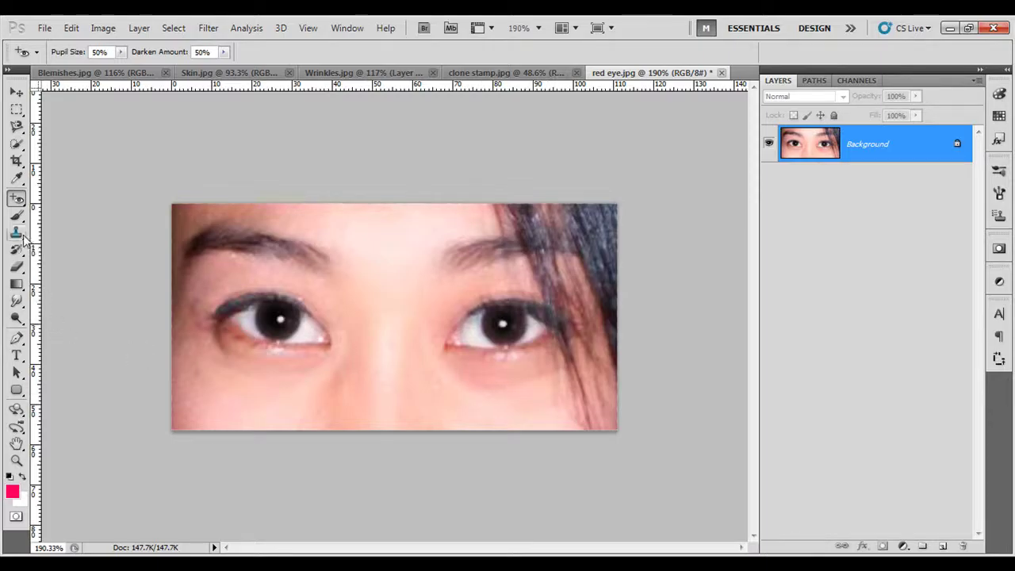
drag(16, 231, 98, 235)
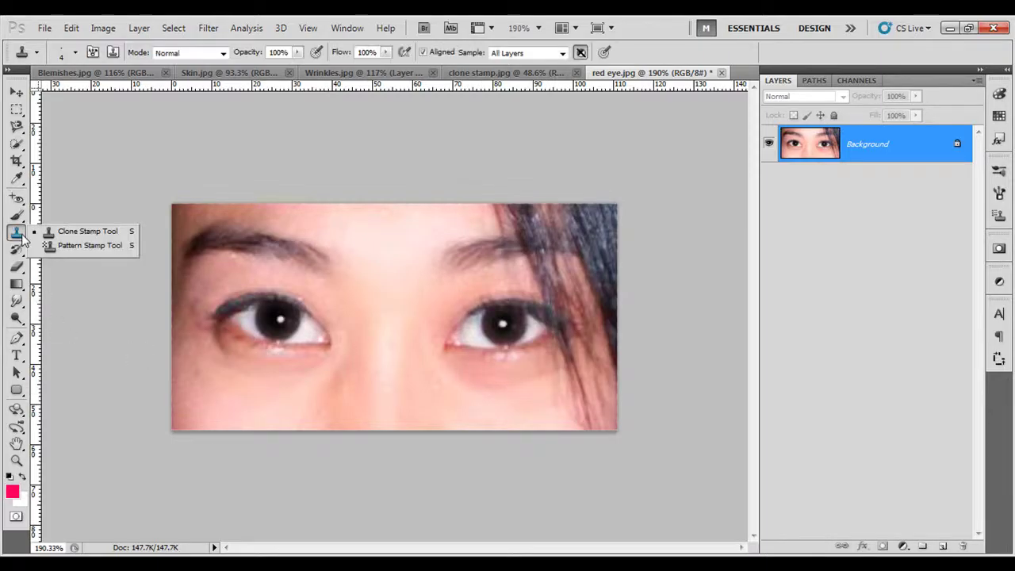
- Select the Clone Stamp Tool and revert clone stamp.jpg to its original state
click(97, 236)
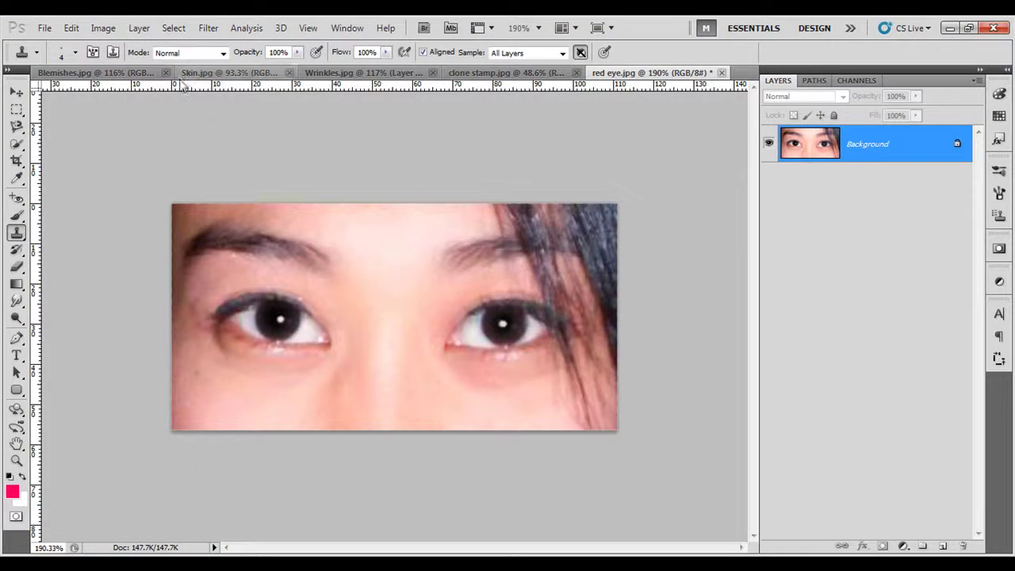
click(362, 73)
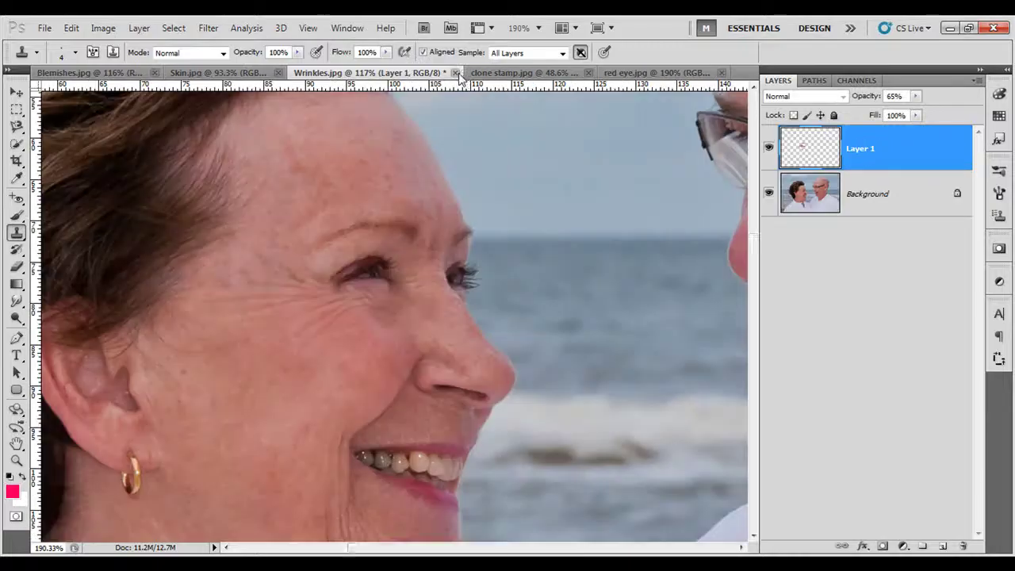
click(499, 73)
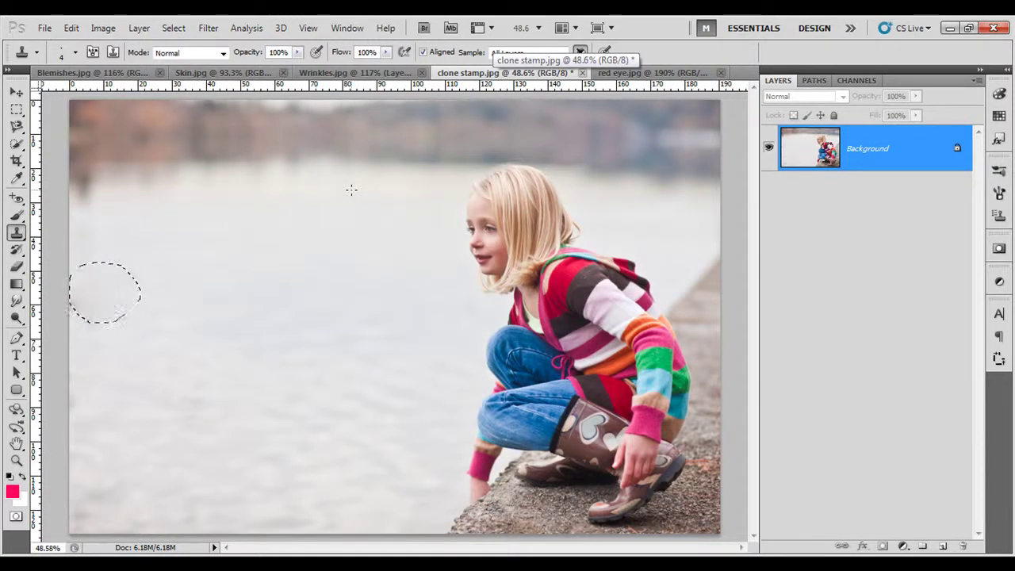
key(F12)
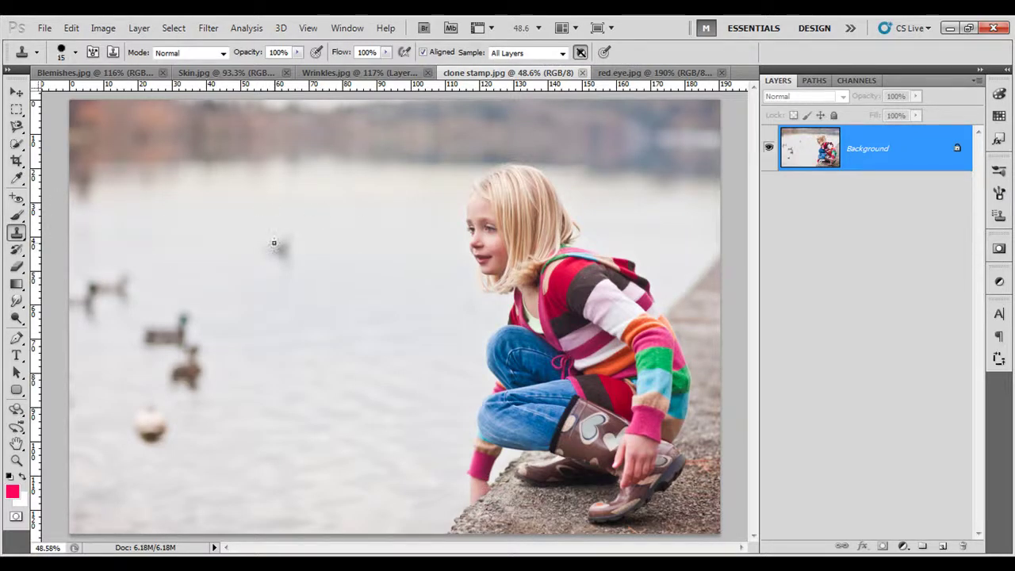
- Sample the girl's face with an enlarged brush and paint her head, chin and sweater onto the water
key(bracketright)
key(bracketright)
key(bracketright)
alt+click(273, 244)
alt+click(492, 229)
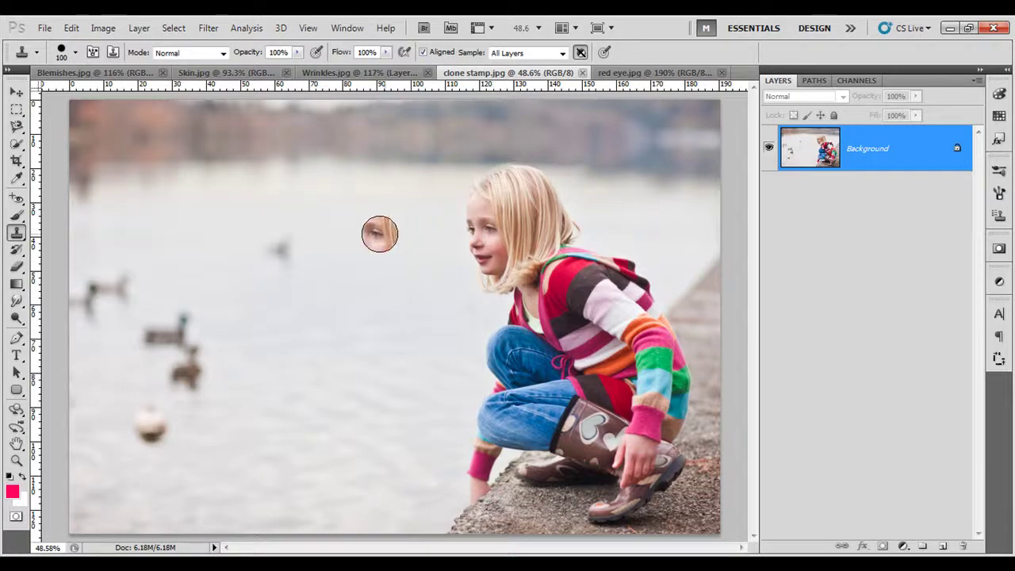
key(bracketright)
key(bracketright)
key(bracketright)
key(bracketright)
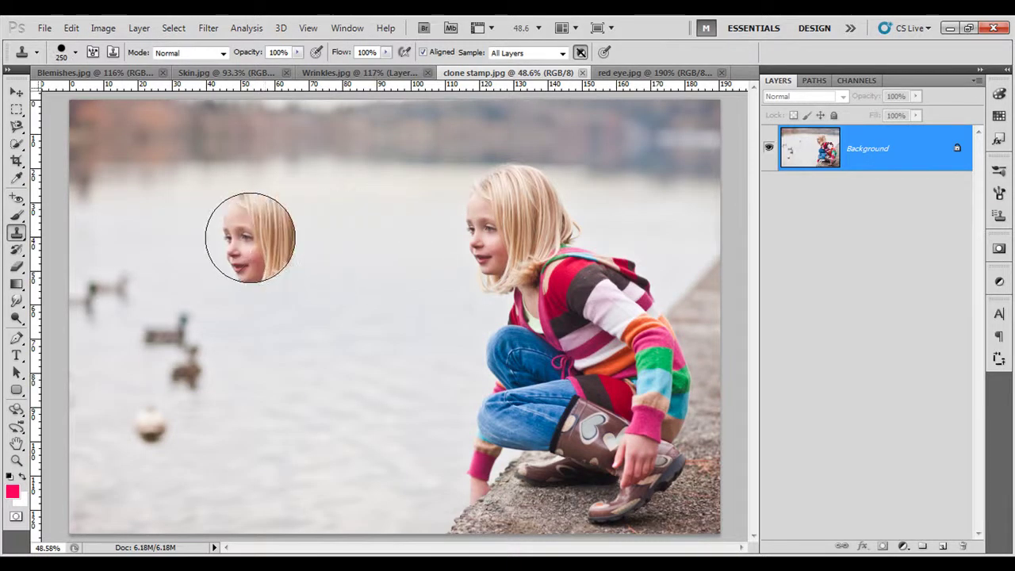
click(252, 238)
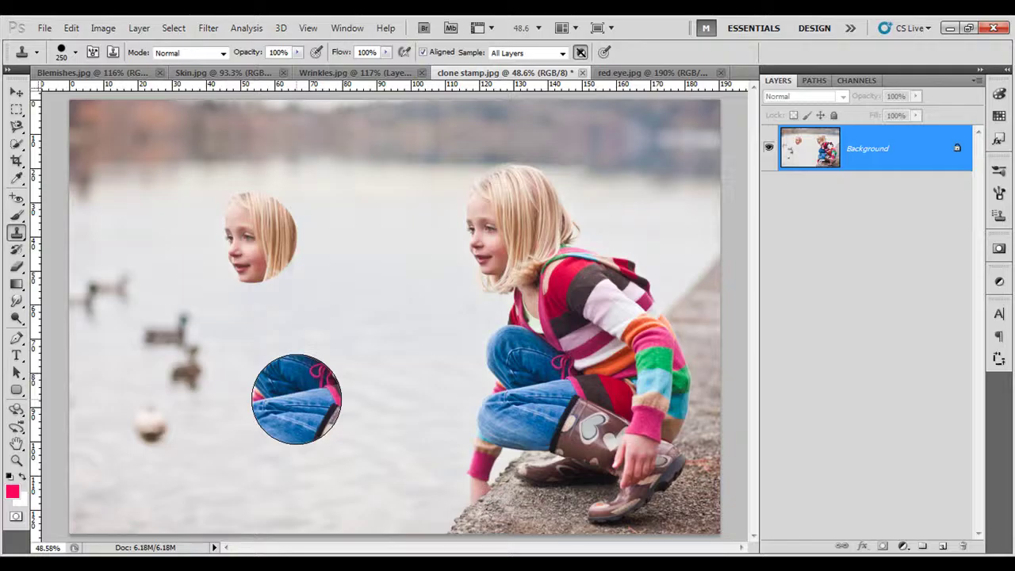
alt+click(504, 272)
mouse_move(249, 290)
mouse_down()
mouse_move(262, 294)
mouse_move(268, 342)
mouse_move(344, 231)
mouse_move(269, 214)
mouse_move(260, 199)
mouse_move(385, 301)
mouse_move(400, 348)
mouse_move(345, 379)
mouse_up()
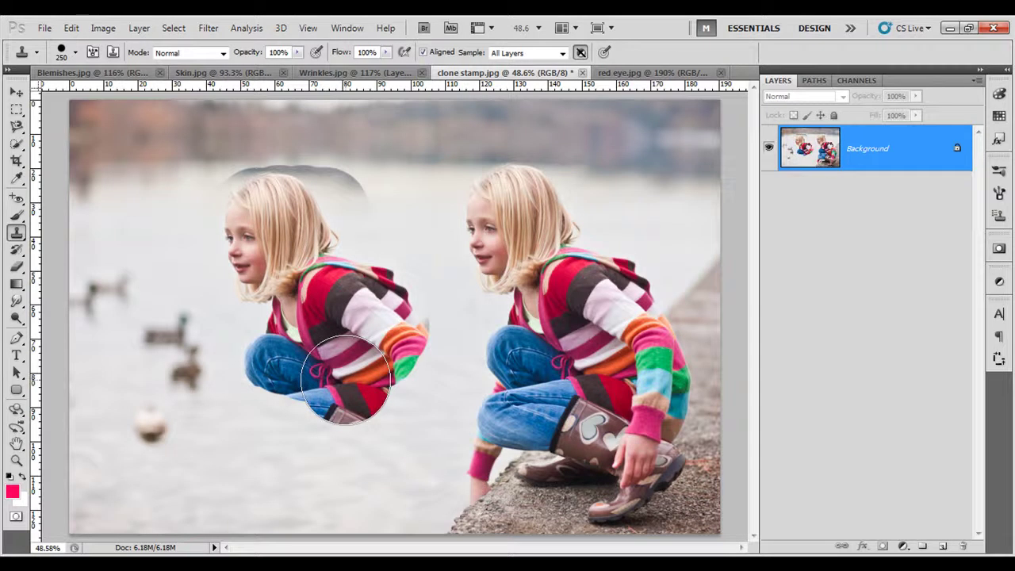
- Resample the girl's head, undo a stray sweater dab at the left, and open the brush settings
alt+click(543, 241)
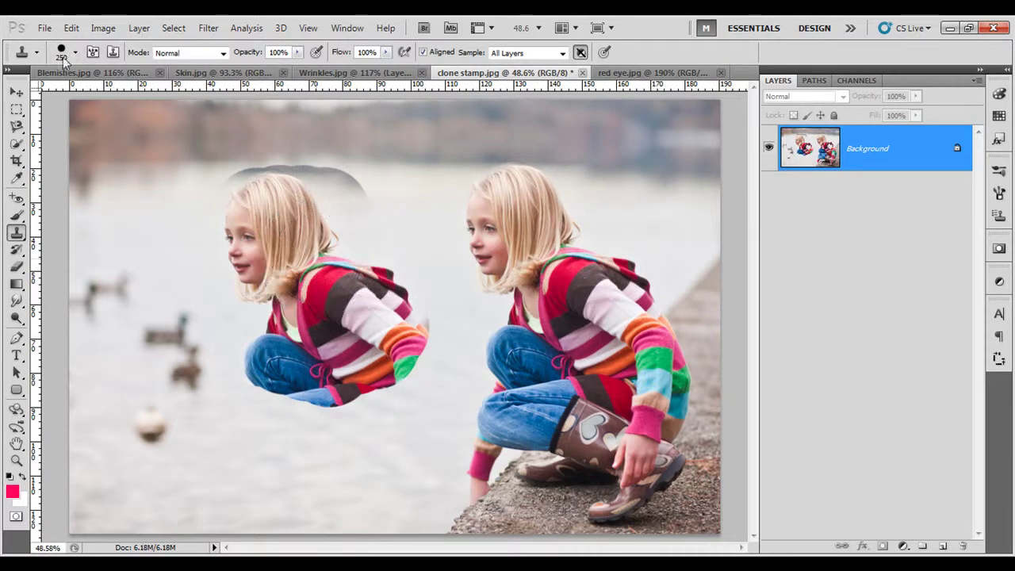
click(166, 294)
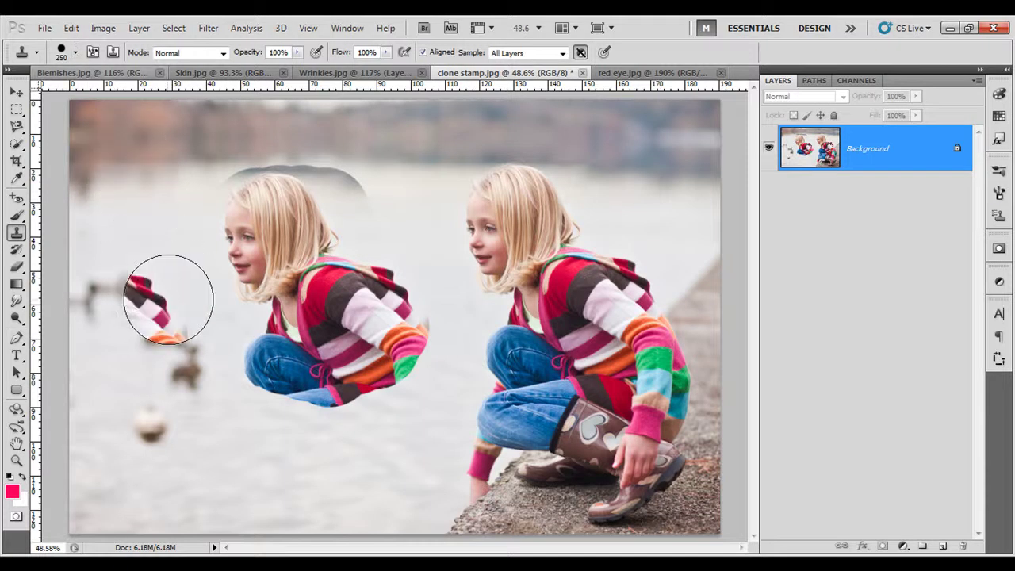
key(ctrl+z)
click(75, 52)
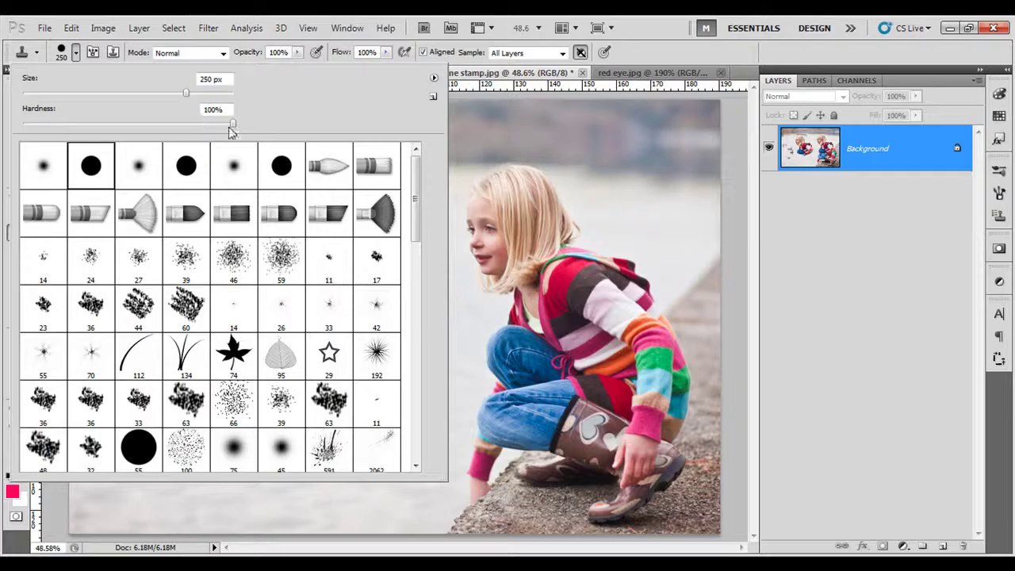
- Set brush hardness to 68%, paint the clone down to her boots, then revert the photo with F12
drag(232, 129, 225, 130)
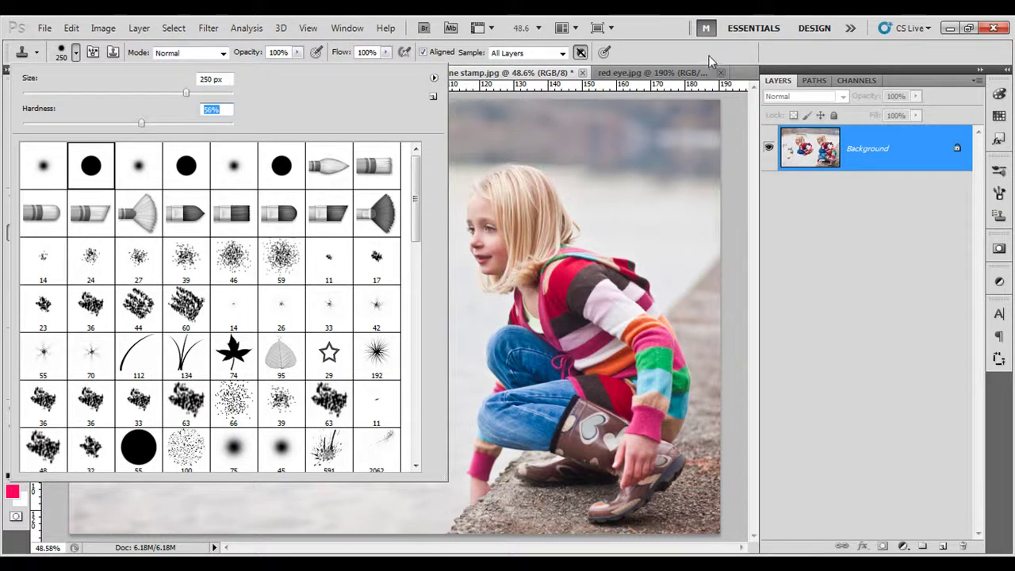
click(709, 61)
mouse_move(182, 267)
mouse_down()
mouse_move(132, 246)
mouse_move(114, 283)
mouse_up()
mouse_move(349, 448)
mouse_down()
mouse_move(381, 446)
mouse_move(367, 440)
mouse_move(431, 385)
mouse_move(404, 420)
mouse_move(352, 451)
mouse_up()
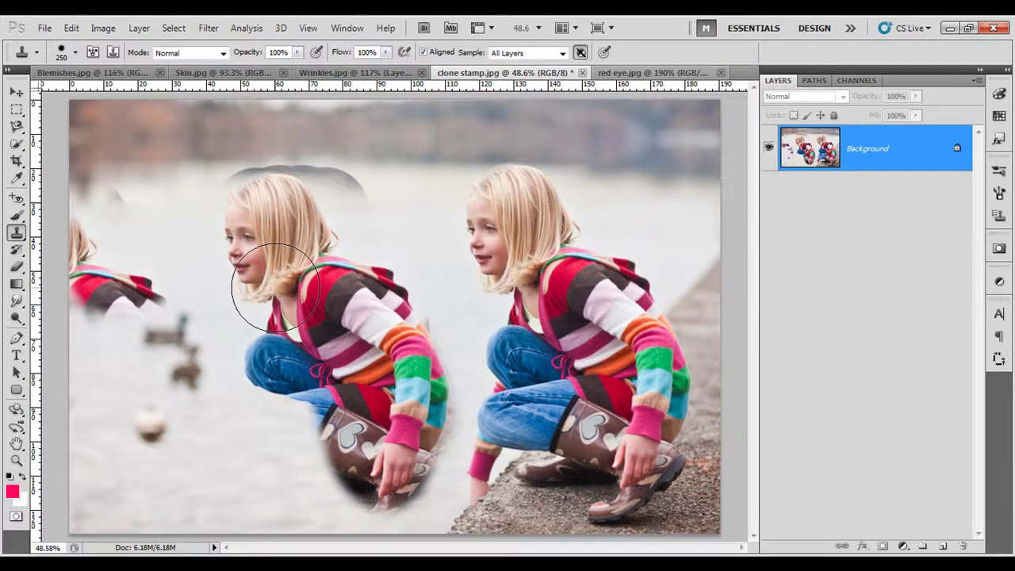
key(F12)
click(274, 288)
key(ctrl+z)
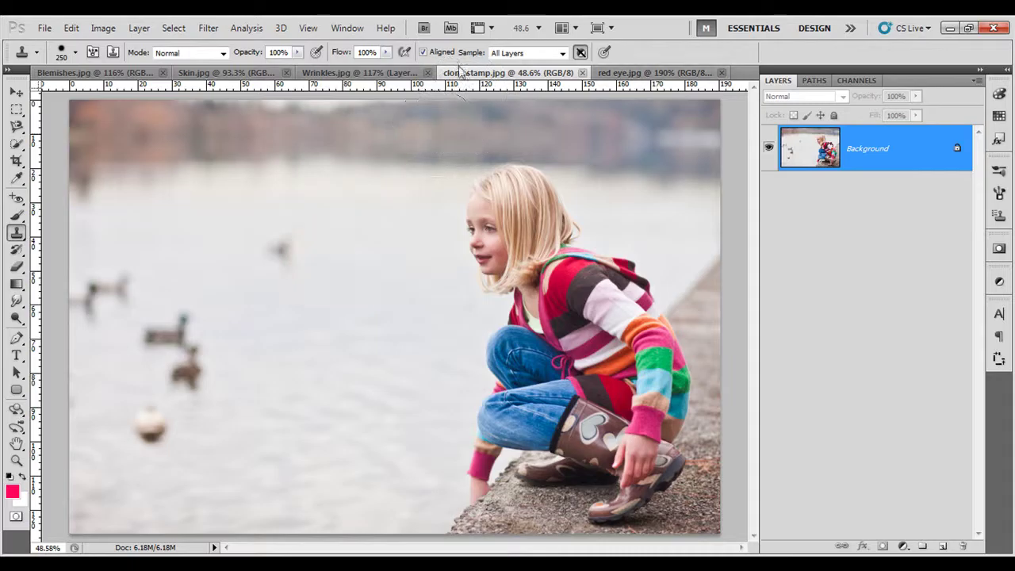
alt+click(503, 225)
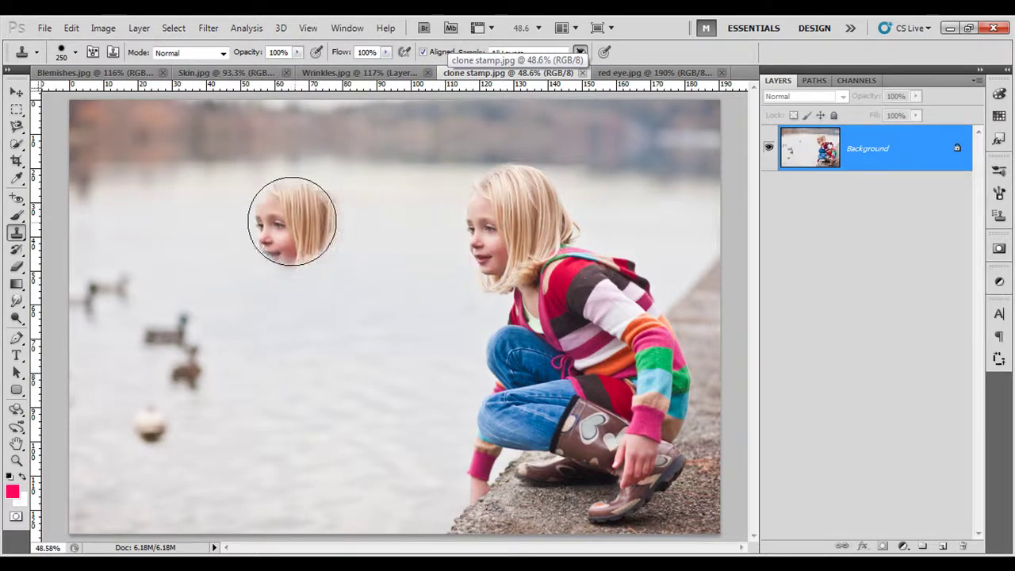
drag(290, 220, 276, 209)
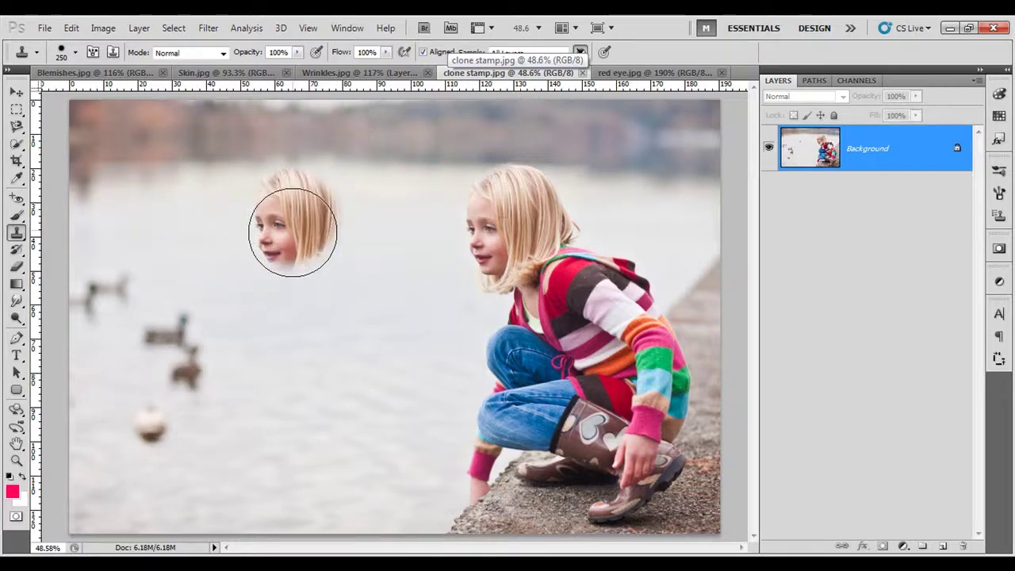
mouse_move(292, 232)
mouse_down()
mouse_move(306, 249)
mouse_move(277, 254)
mouse_up()
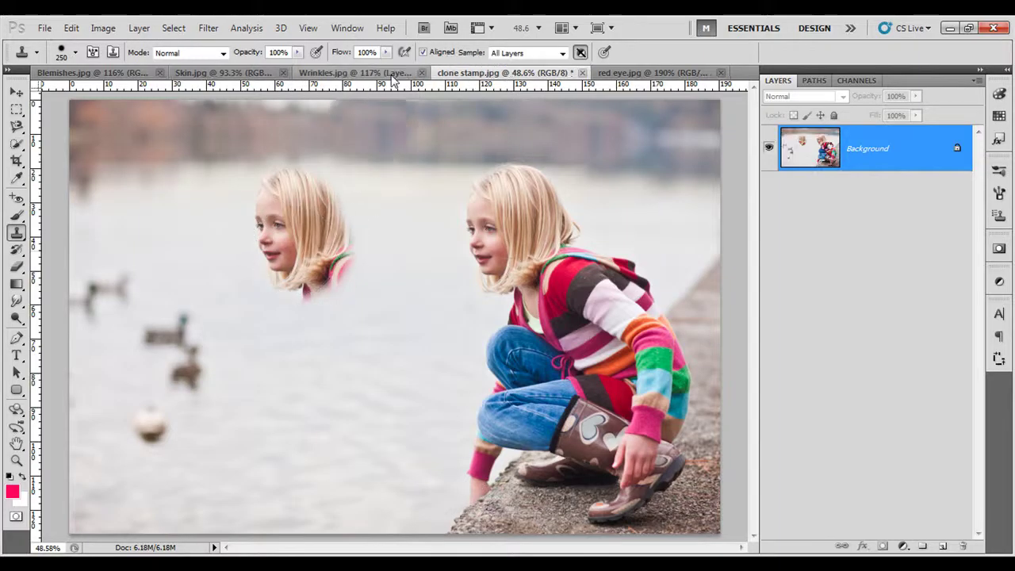
mouse_move(313, 227)
mouse_down()
mouse_move(325, 272)
mouse_move(310, 276)
mouse_move(310, 296)
mouse_move(340, 307)
mouse_move(349, 279)
mouse_move(349, 333)
mouse_move(366, 349)
mouse_move(340, 374)
mouse_move(363, 362)
mouse_move(328, 351)
mouse_move(369, 322)
mouse_move(379, 262)
mouse_move(374, 231)
mouse_move(366, 238)
mouse_move(326, 219)
mouse_move(373, 238)
mouse_move(365, 191)
mouse_move(274, 162)
mouse_move(418, 301)
mouse_up()
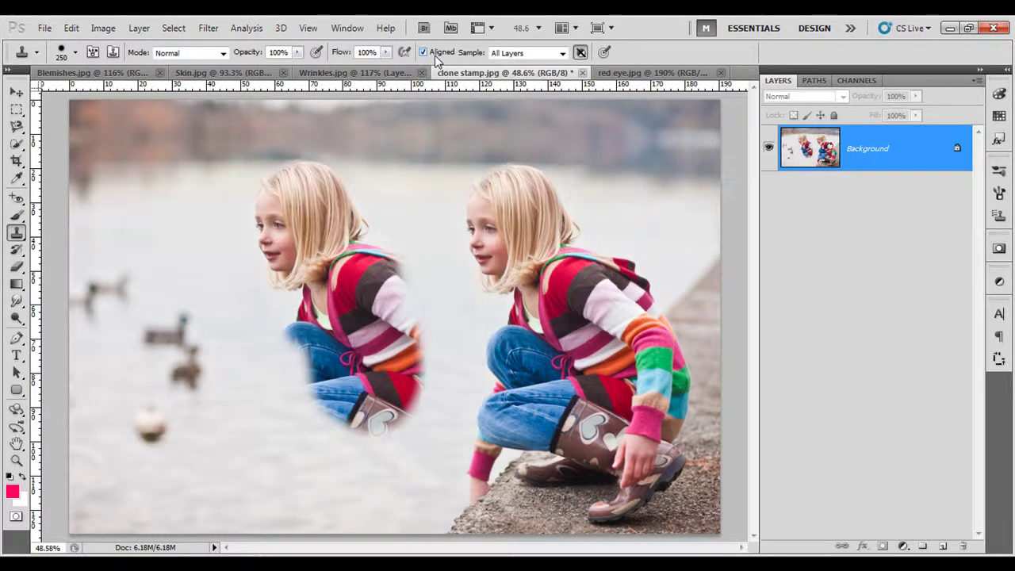
- Revert the lake photo, sample the girl's hair non-aligned, and paint a head copy on the water
key(F12)
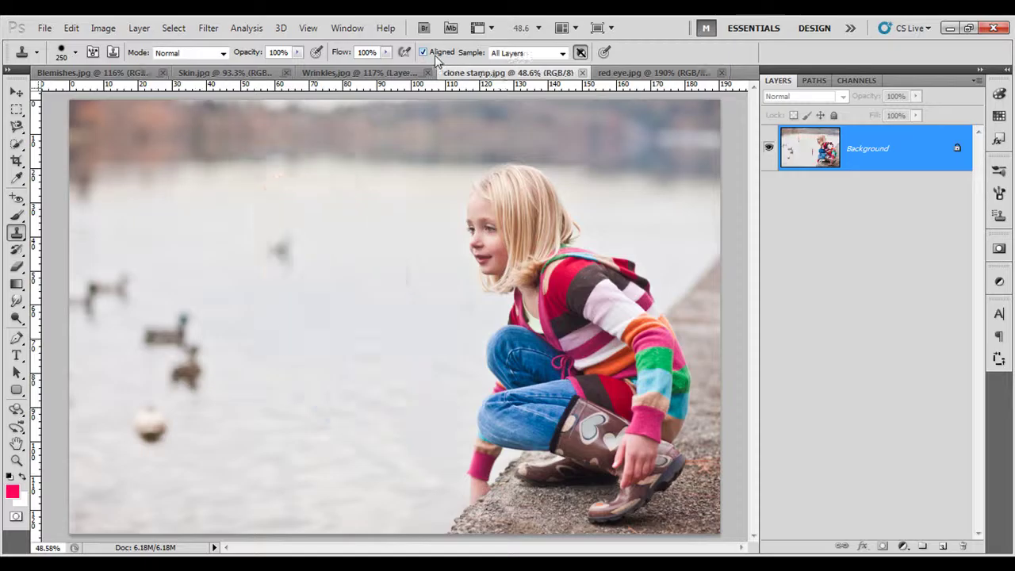
alt+click(508, 233)
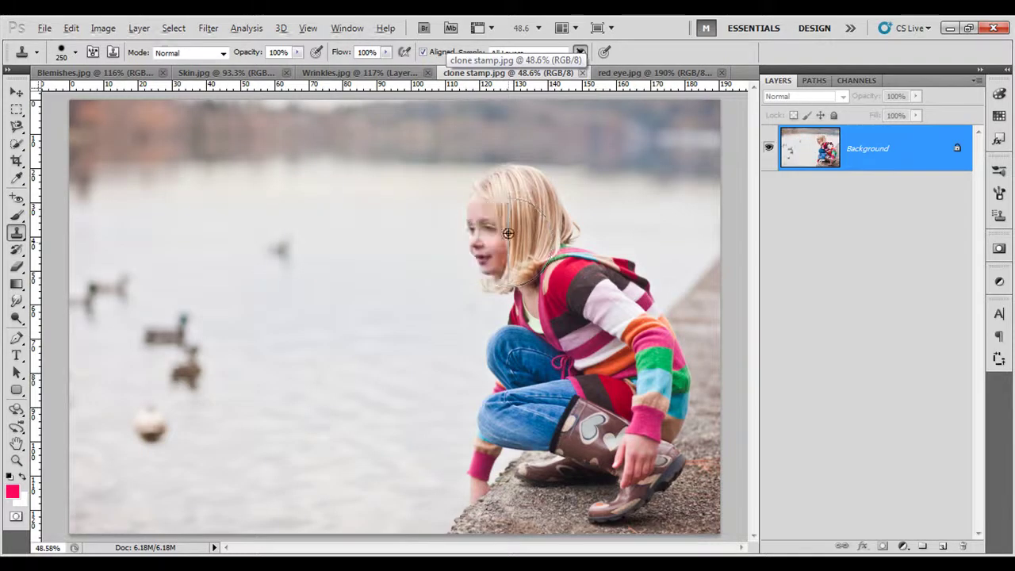
click(429, 53)
drag(257, 232, 249, 219)
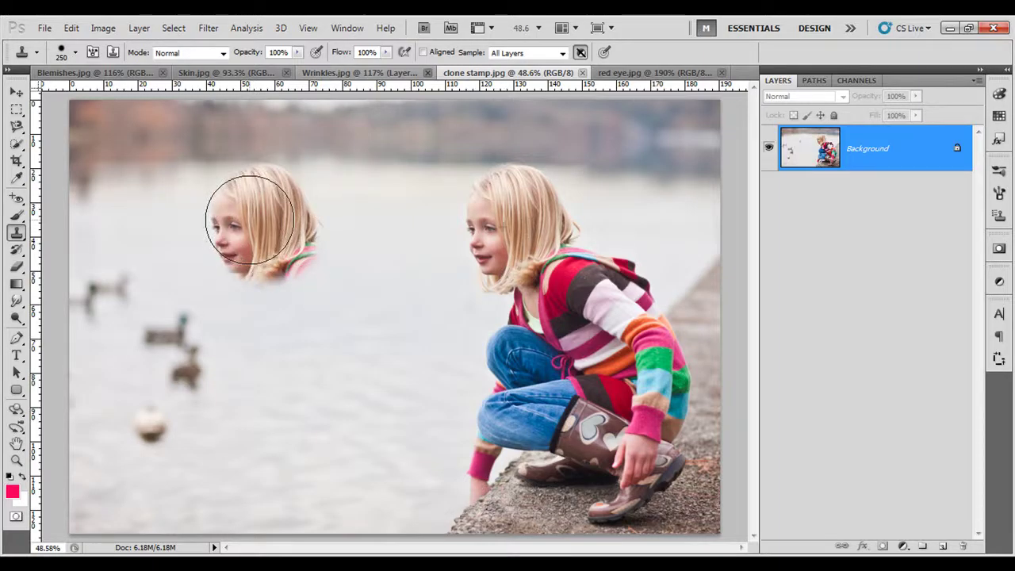
click(247, 315)
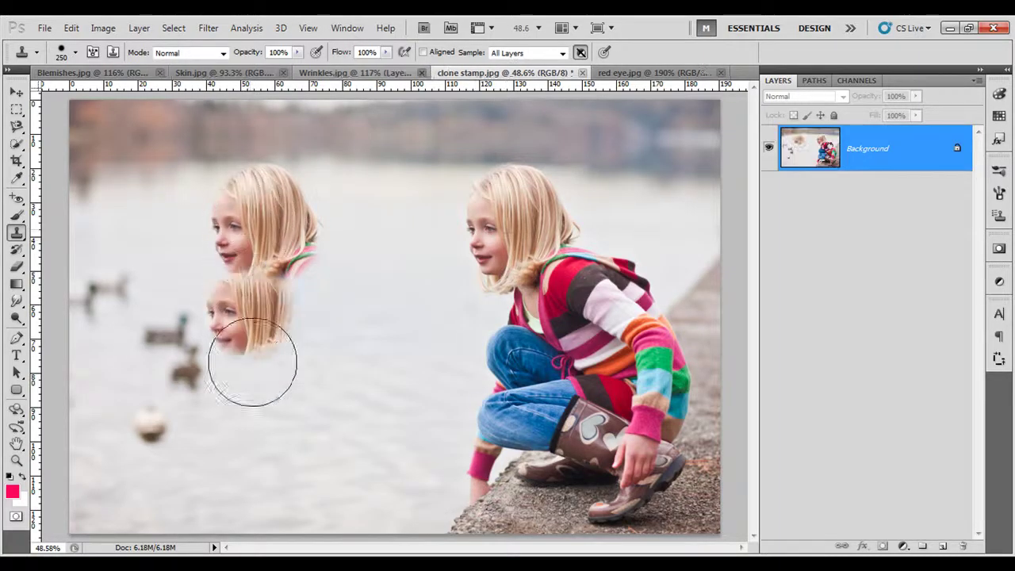
key(ctrl+z)
- Stamp another head lower on the water, undoing the copy stamped beside her face
click(279, 363)
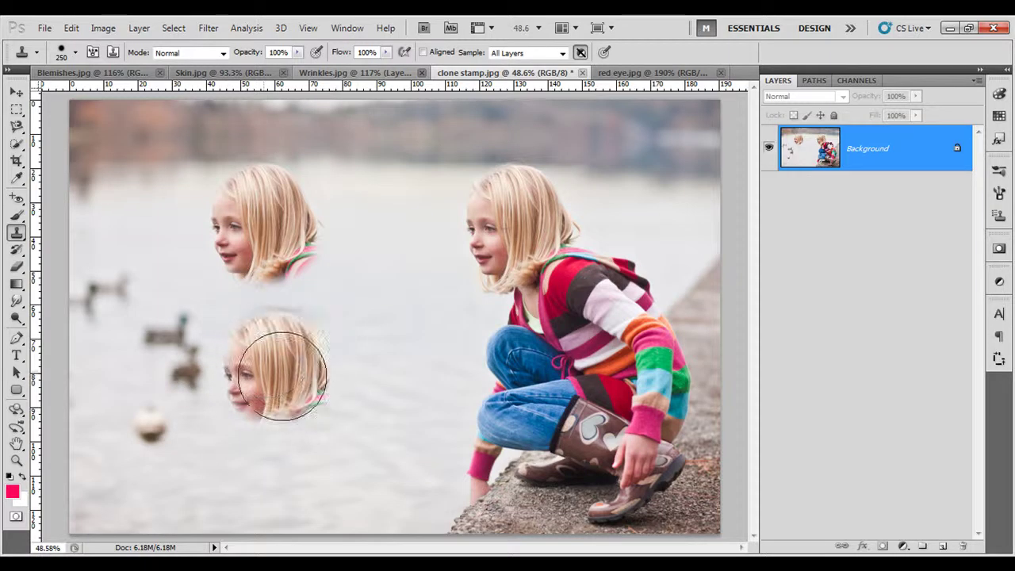
alt+click(511, 227)
click(436, 236)
key(ctrl+z)
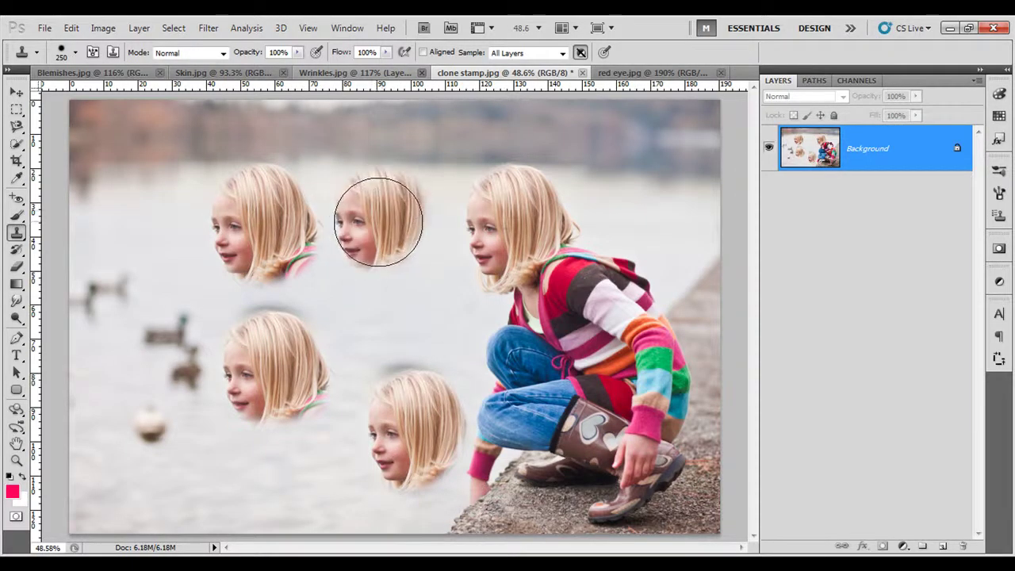
- Paint a copy of the girl's head at the left of the lake, undoing the stray lower stroke
click(148, 284)
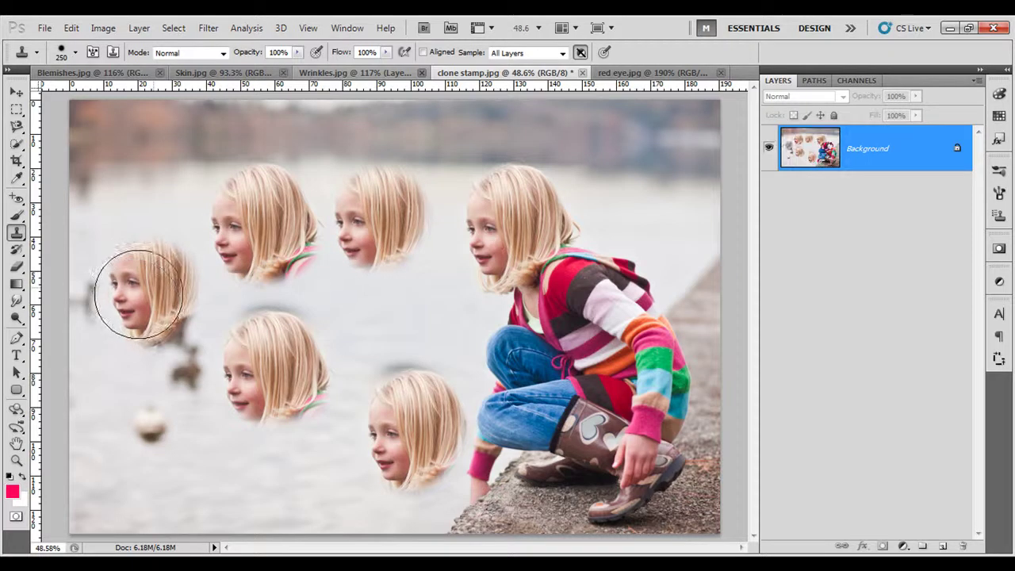
click(138, 295)
drag(139, 294, 140, 435)
key(ctrl+z)
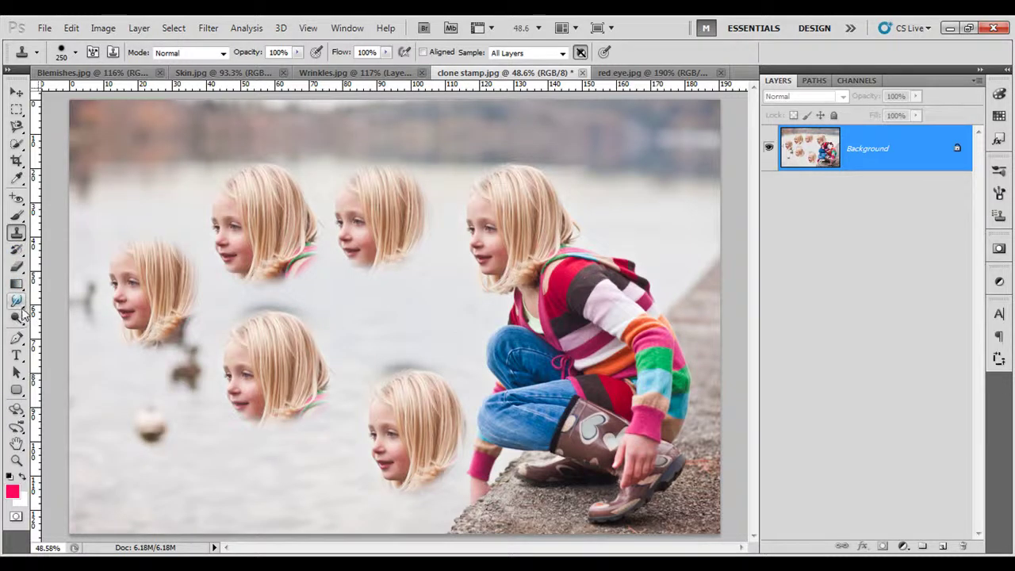
drag(22, 314, 89, 320)
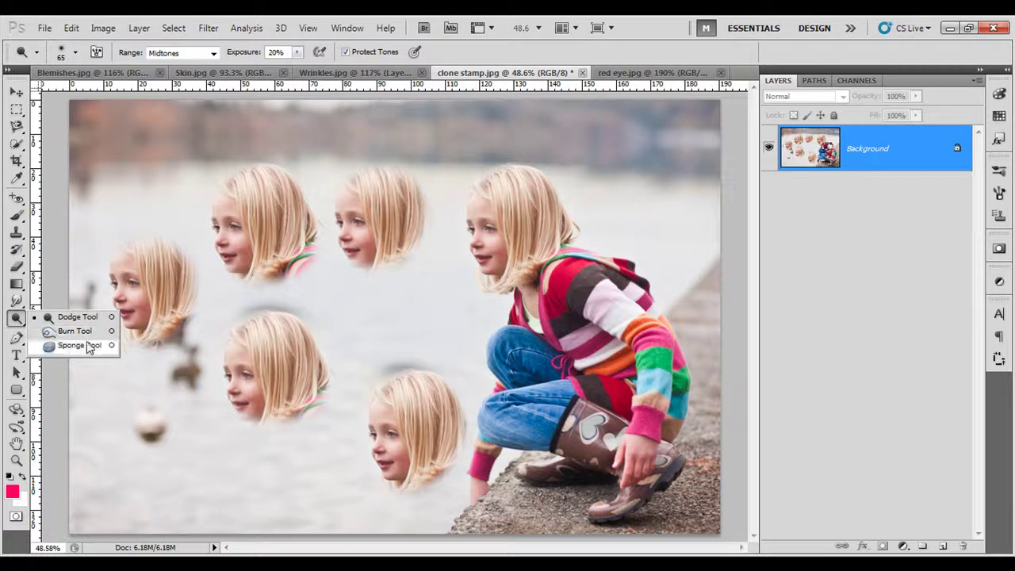
- Switch to the Blemishes.jpg portrait, fit it on screen, and select the Dodge Tool
click(109, 73)
key(ctrl+0)
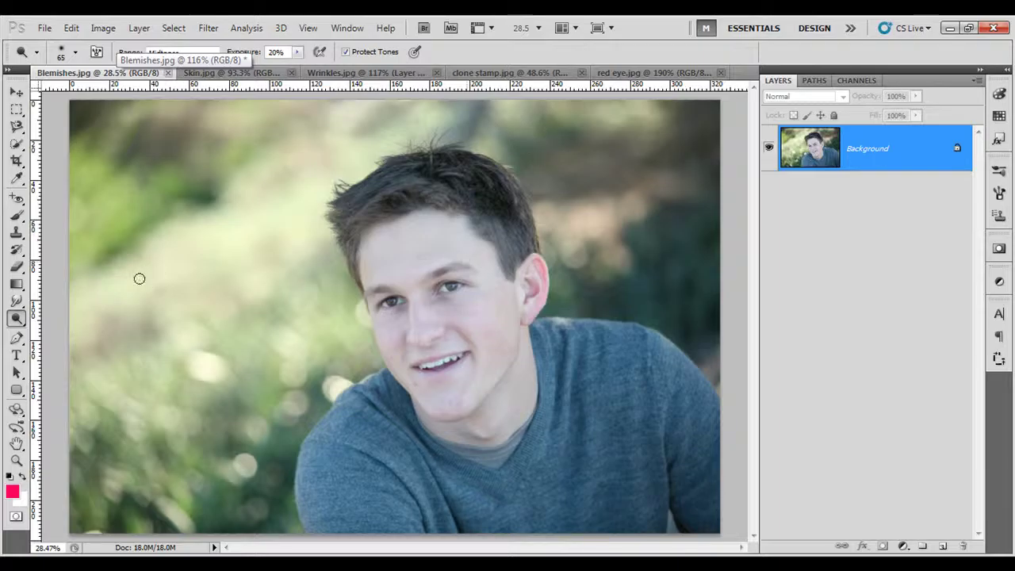
right_click(16, 318)
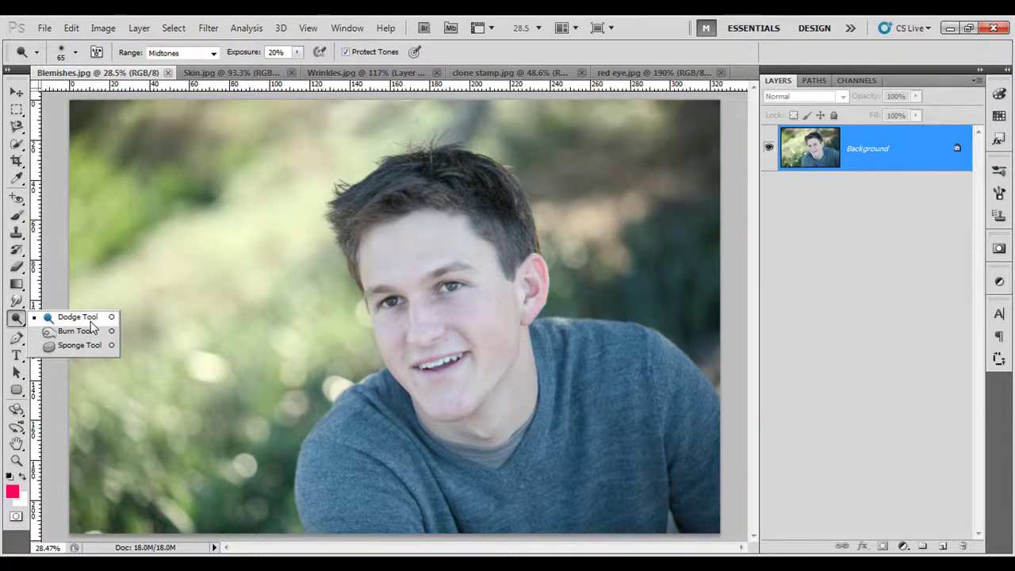
click(88, 330)
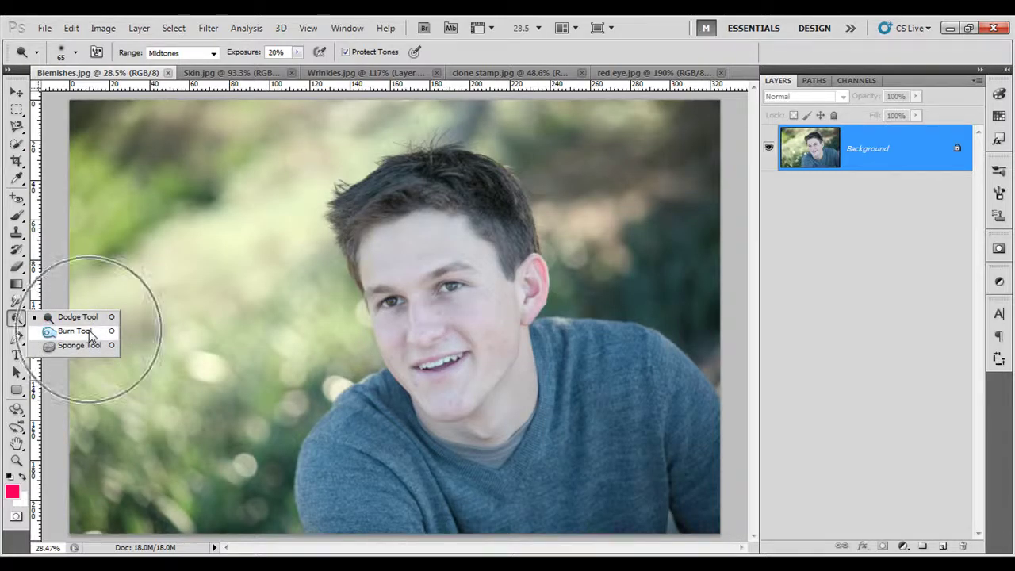
click(91, 347)
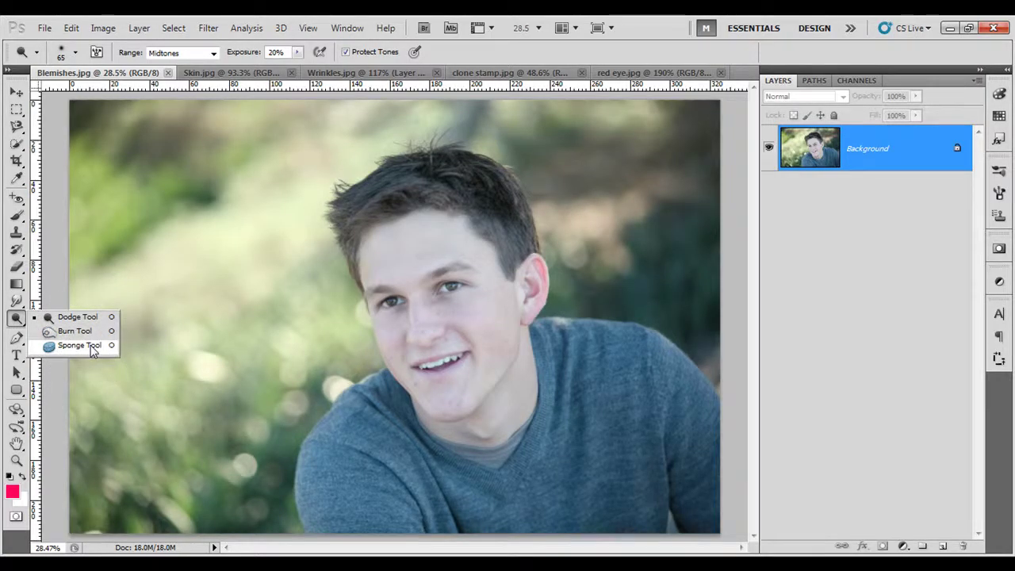
click(91, 319)
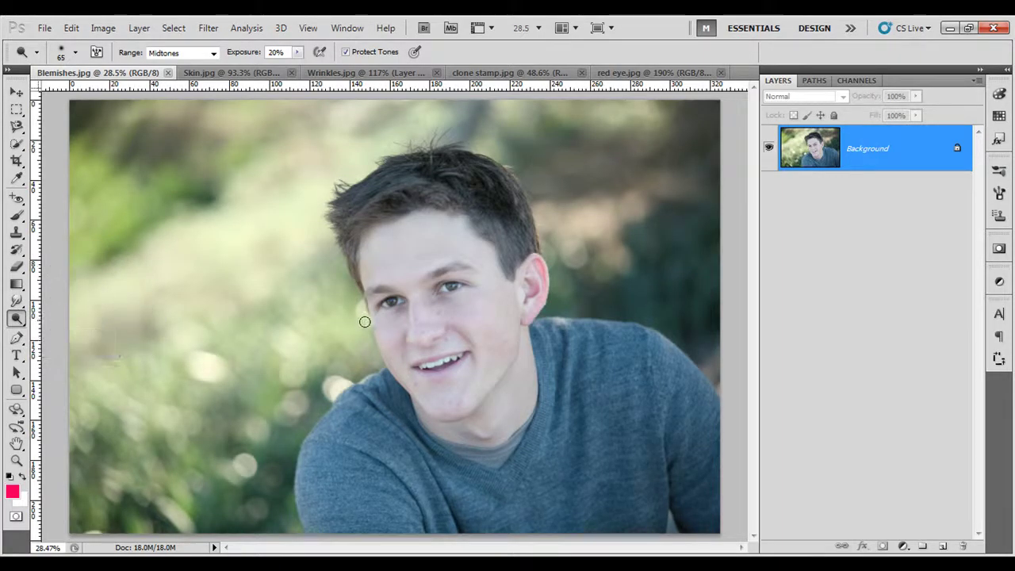
- Zoom into the young man's face and lighten the shadows under both eyes
drag(385, 286, 468, 290)
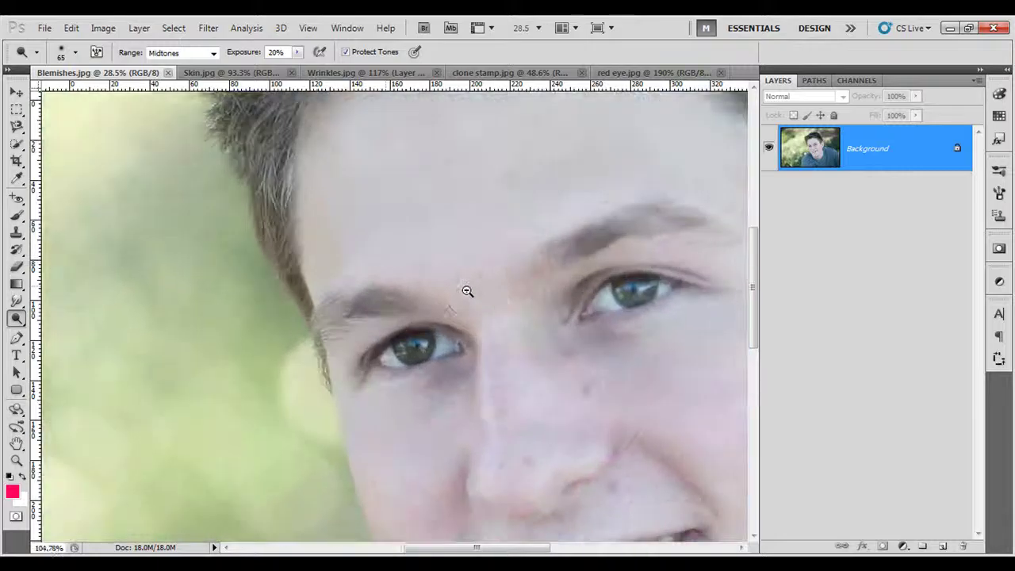
drag(557, 403, 430, 317)
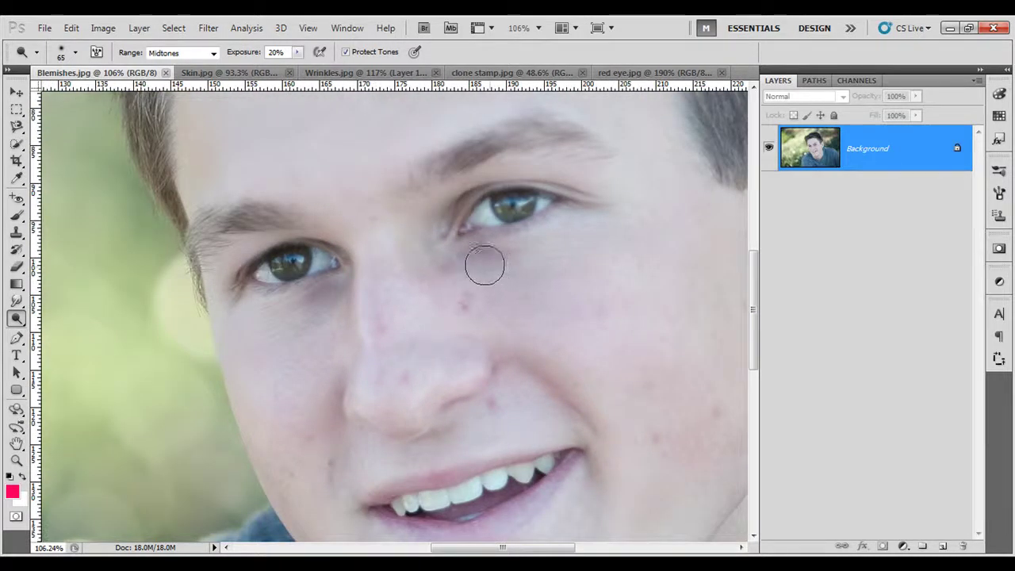
drag(457, 256, 494, 258)
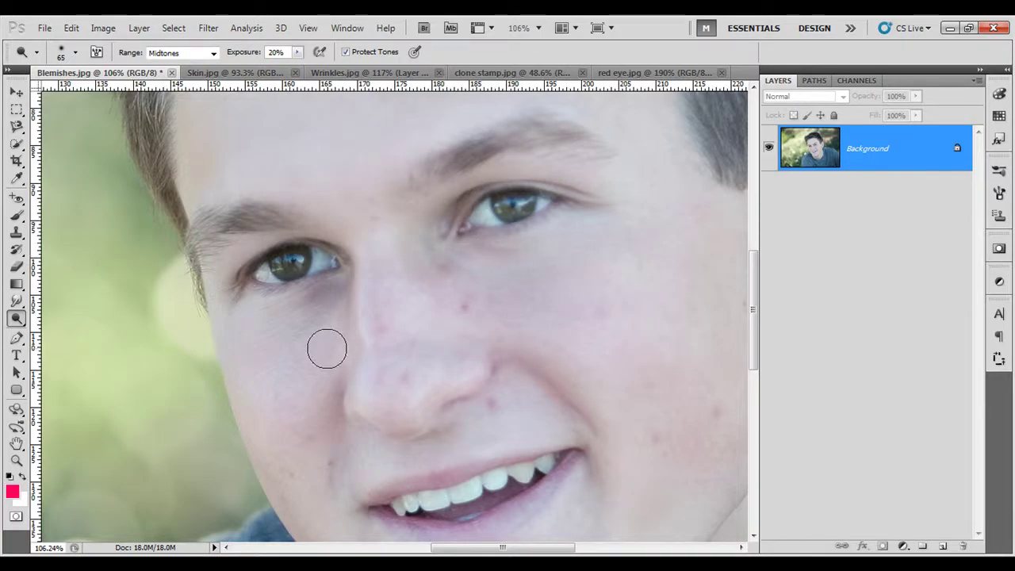
drag(306, 306, 340, 283)
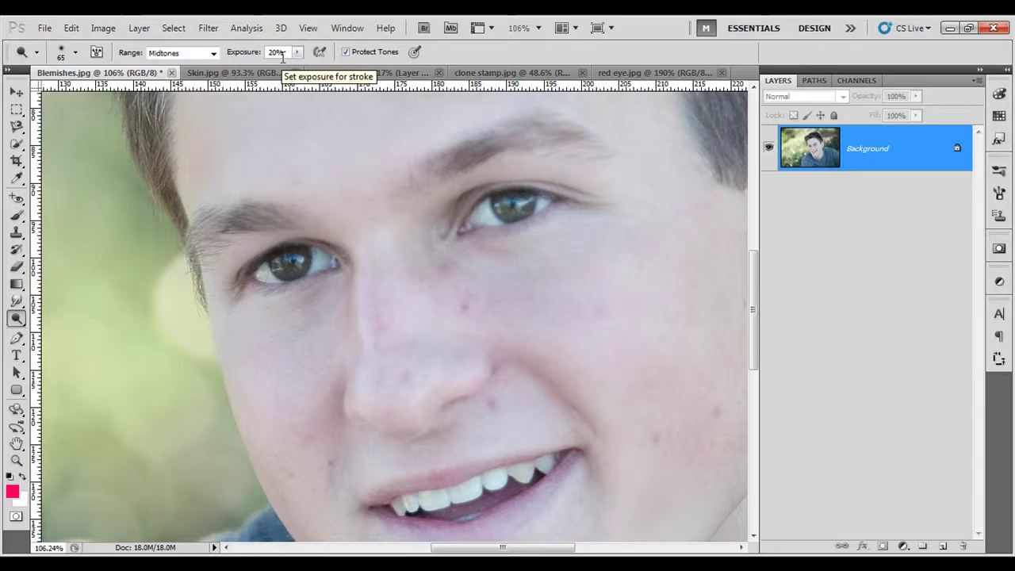
click(17, 317)
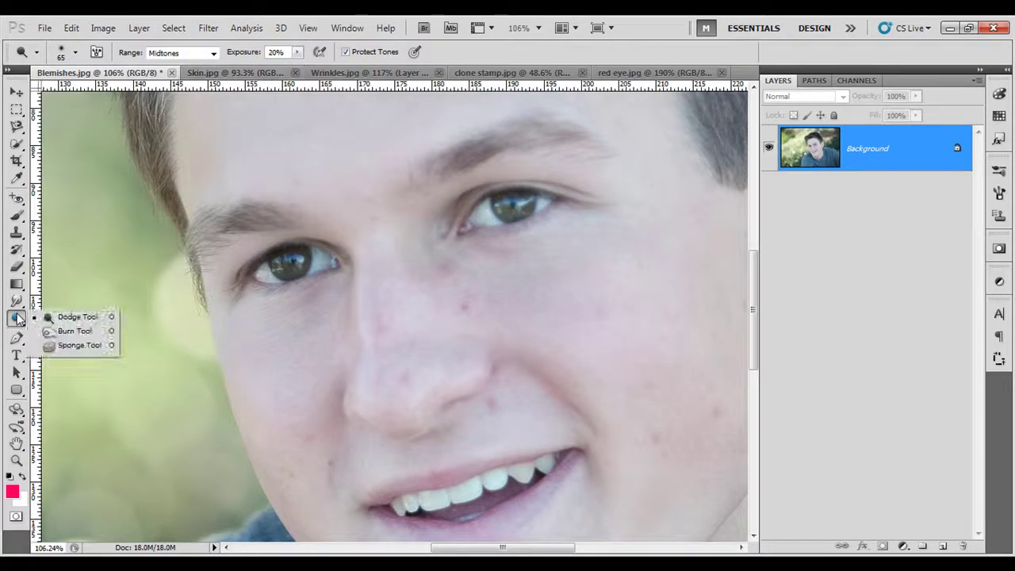
- Darken the skin under the right-hand eye with the Burn Tool
click(73, 330)
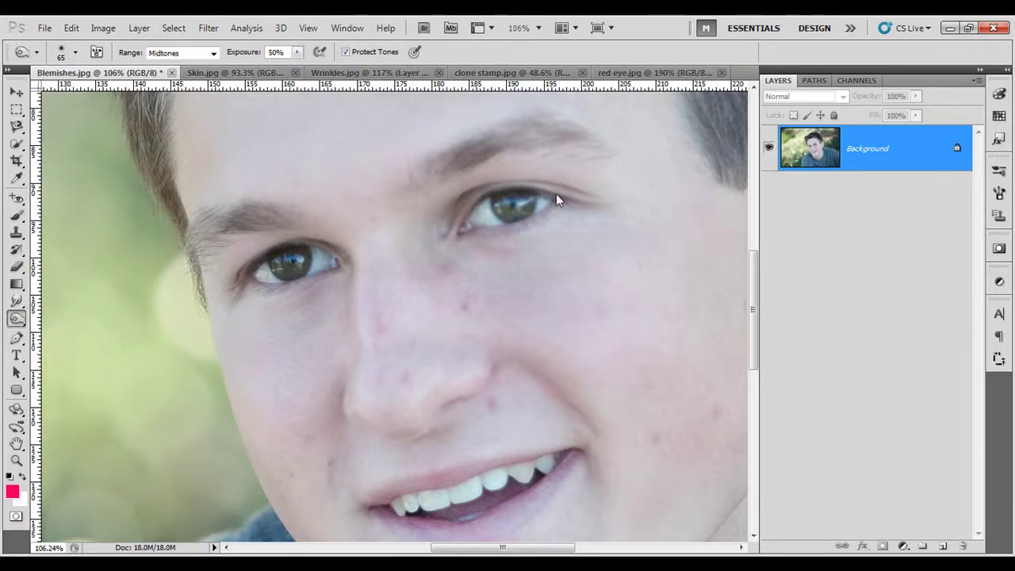
mouse_move(567, 222)
mouse_down()
mouse_move(475, 233)
mouse_move(578, 224)
mouse_move(464, 259)
mouse_move(483, 262)
mouse_move(605, 204)
mouse_move(487, 243)
mouse_move(598, 222)
mouse_move(626, 193)
mouse_move(659, 235)
mouse_move(595, 215)
mouse_move(601, 163)
mouse_move(628, 215)
mouse_move(625, 181)
mouse_move(639, 210)
mouse_move(597, 226)
mouse_move(629, 203)
mouse_move(584, 253)
mouse_move(578, 227)
mouse_move(564, 223)
mouse_move(647, 207)
mouse_move(612, 214)
mouse_up()
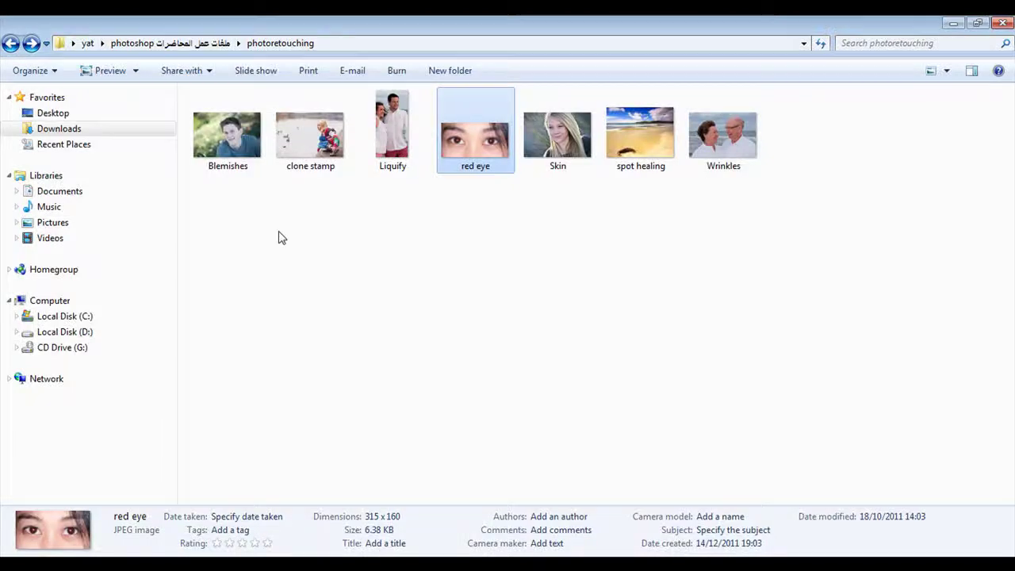
click(321, 141)
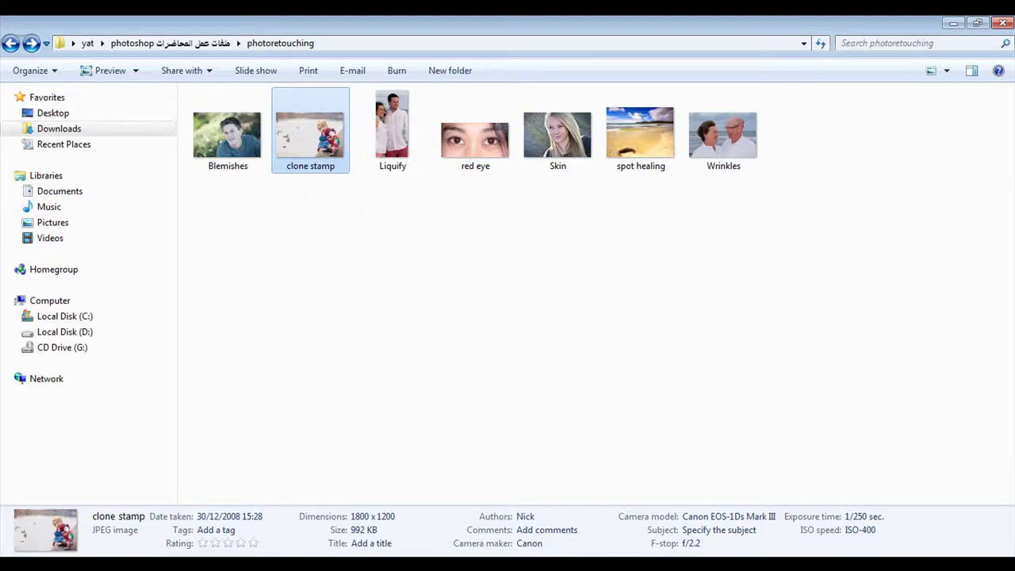
key(alt+Tab)
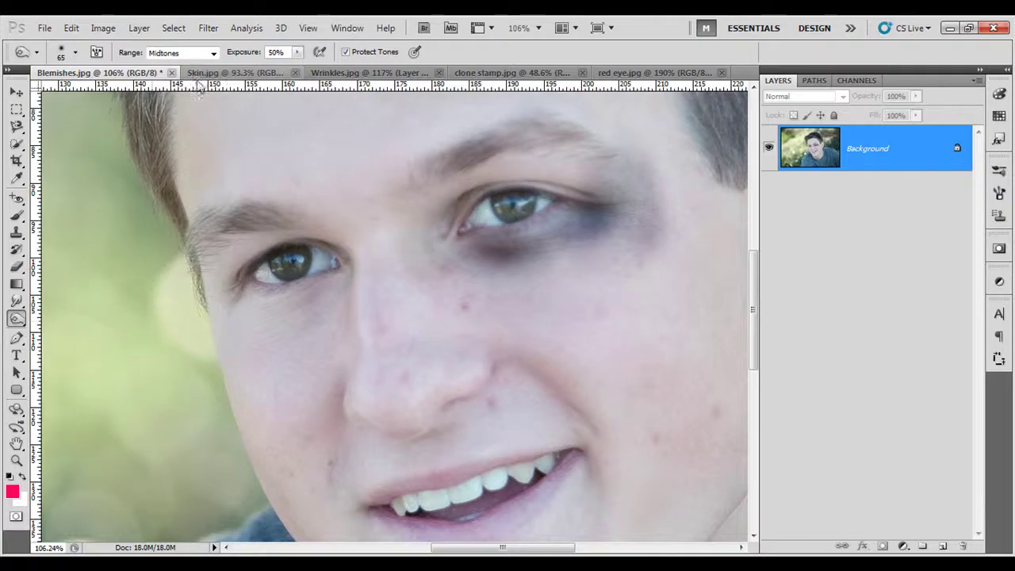
- Return to the clone stamp.jpg lake photo and select the Sponge Tool set to Saturate
click(491, 72)
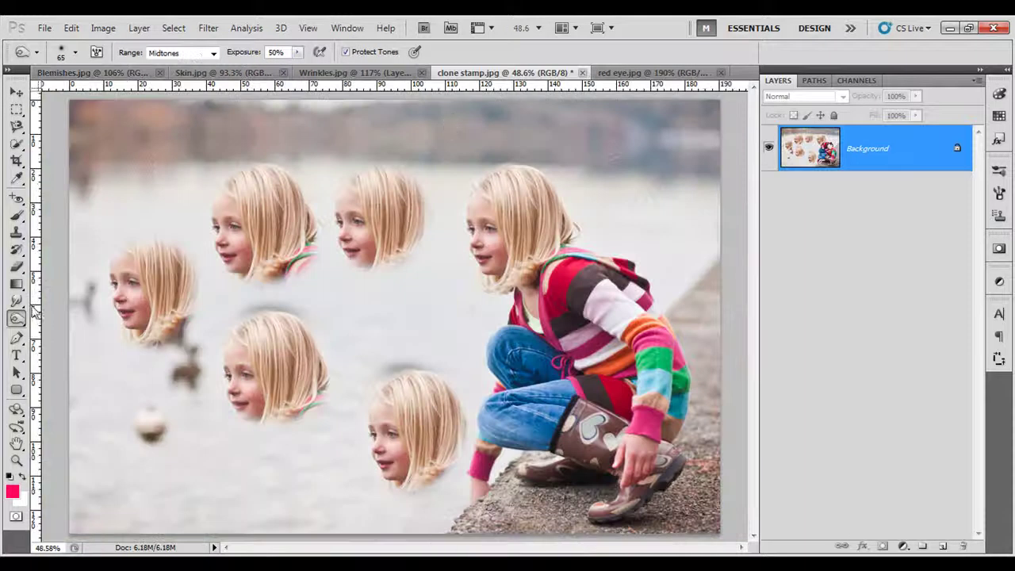
click(17, 318)
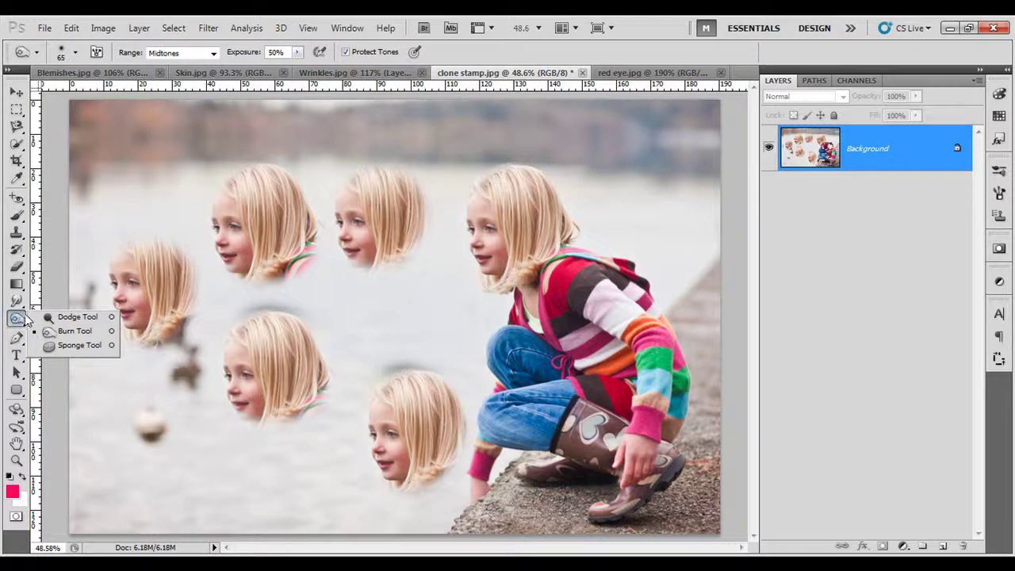
click(49, 347)
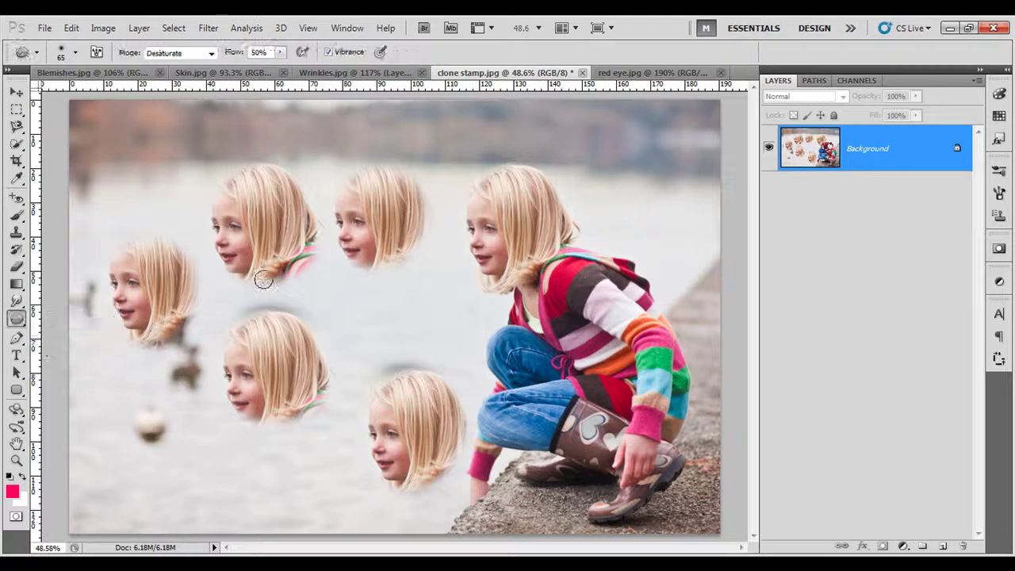
click(175, 56)
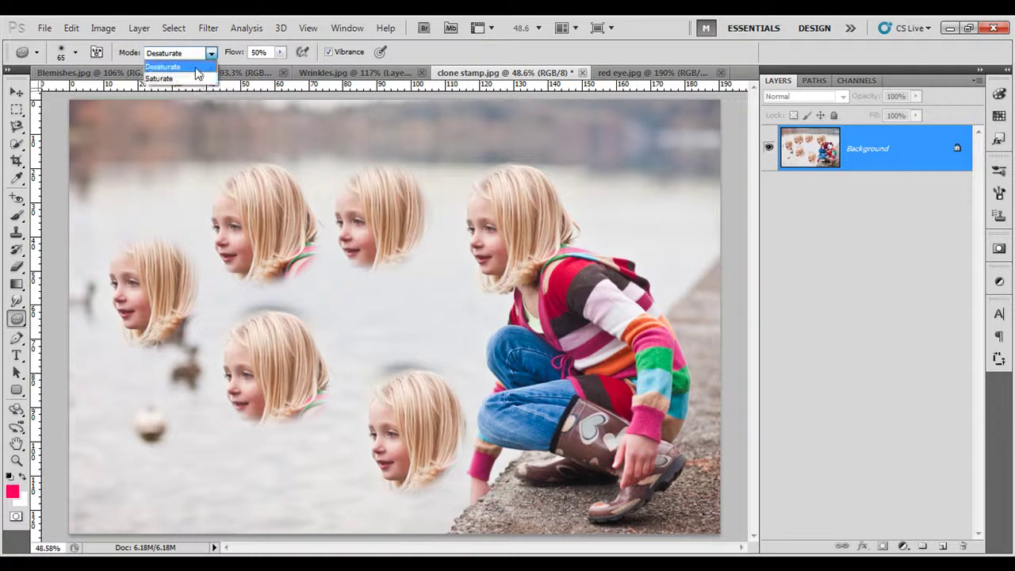
click(198, 68)
- With the Sponge on Saturate, intensify the pink-red of the girl's lips and cheeks
click(174, 78)
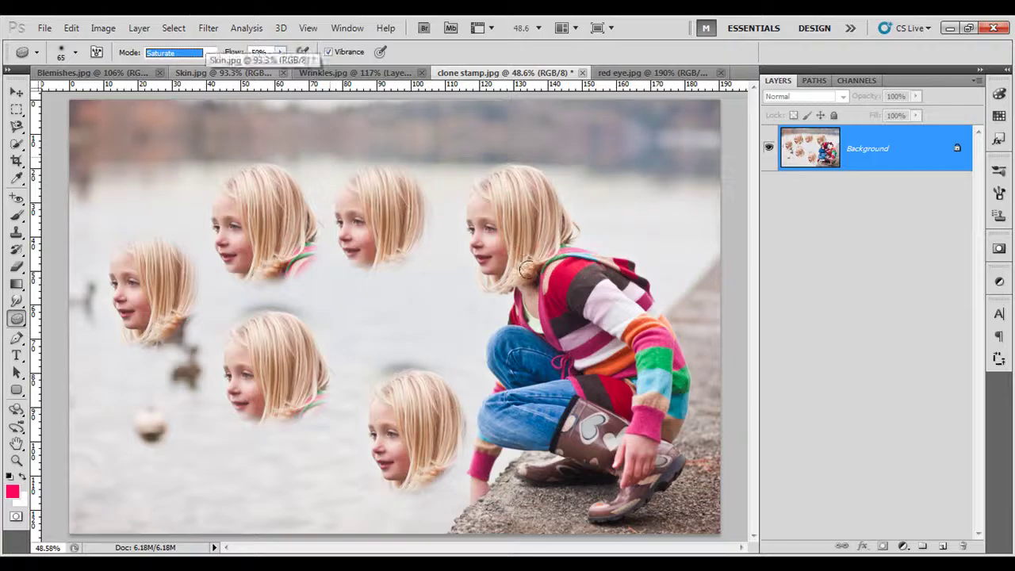
mouse_move(488, 230)
mouse_down()
mouse_move(583, 248)
mouse_move(544, 294)
mouse_move(584, 362)
mouse_move(558, 347)
mouse_up()
drag(453, 403, 464, 398)
mouse_move(424, 154)
mouse_down()
mouse_move(535, 202)
mouse_move(573, 488)
mouse_up()
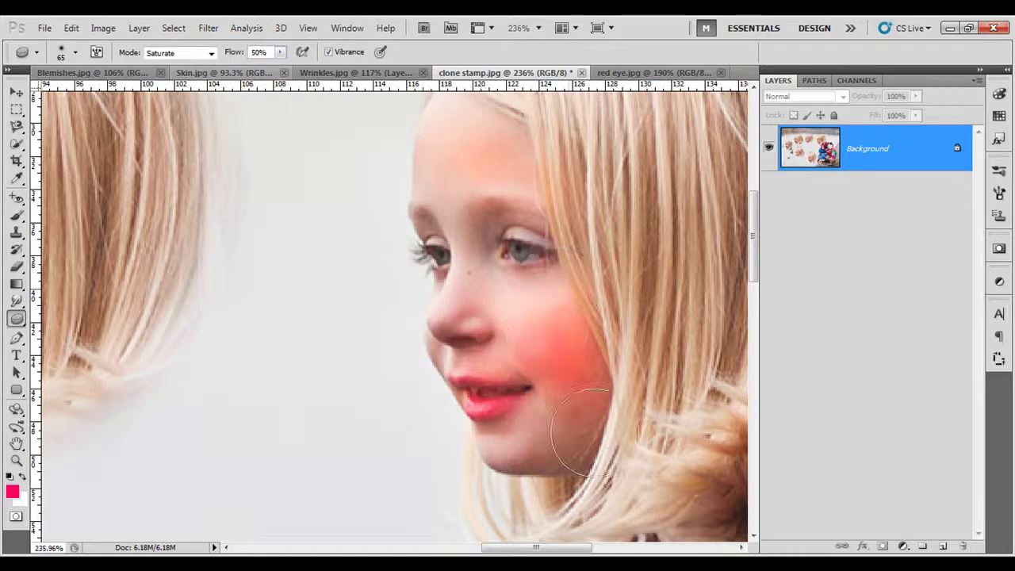
- Switch the Sponge to Desaturate and turn the hair beside her face grey
mouse_move(638, 436)
mouse_down()
mouse_move(499, 394)
mouse_move(493, 404)
mouse_up()
click(200, 52)
click(165, 67)
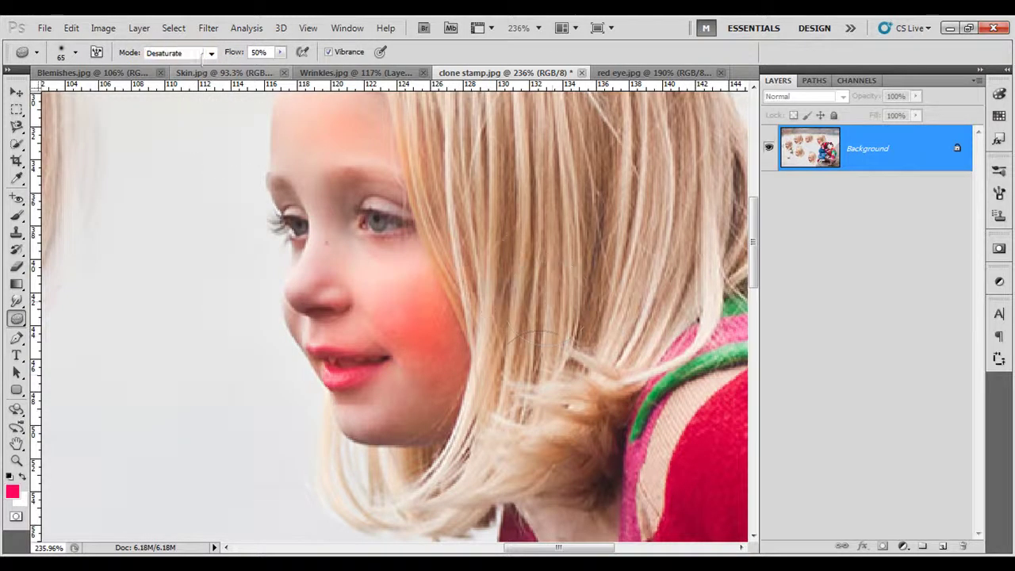
mouse_move(522, 416)
mouse_down()
mouse_move(509, 407)
mouse_move(503, 423)
mouse_move(516, 425)
mouse_move(517, 224)
mouse_move(624, 352)
mouse_move(550, 398)
mouse_move(546, 436)
mouse_move(657, 272)
mouse_move(675, 192)
mouse_move(670, 214)
mouse_move(630, 166)
mouse_move(452, 286)
mouse_move(455, 119)
mouse_up()
mouse_move(456, 118)
mouse_down()
mouse_move(452, 238)
mouse_move(464, 158)
mouse_move(515, 276)
mouse_move(595, 199)
mouse_move(580, 208)
mouse_move(579, 301)
mouse_up()
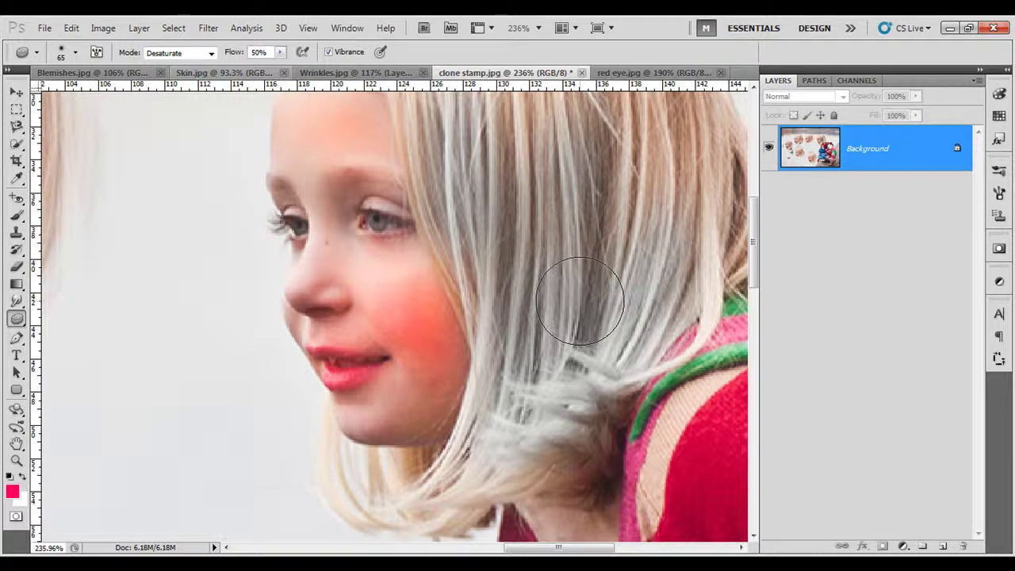